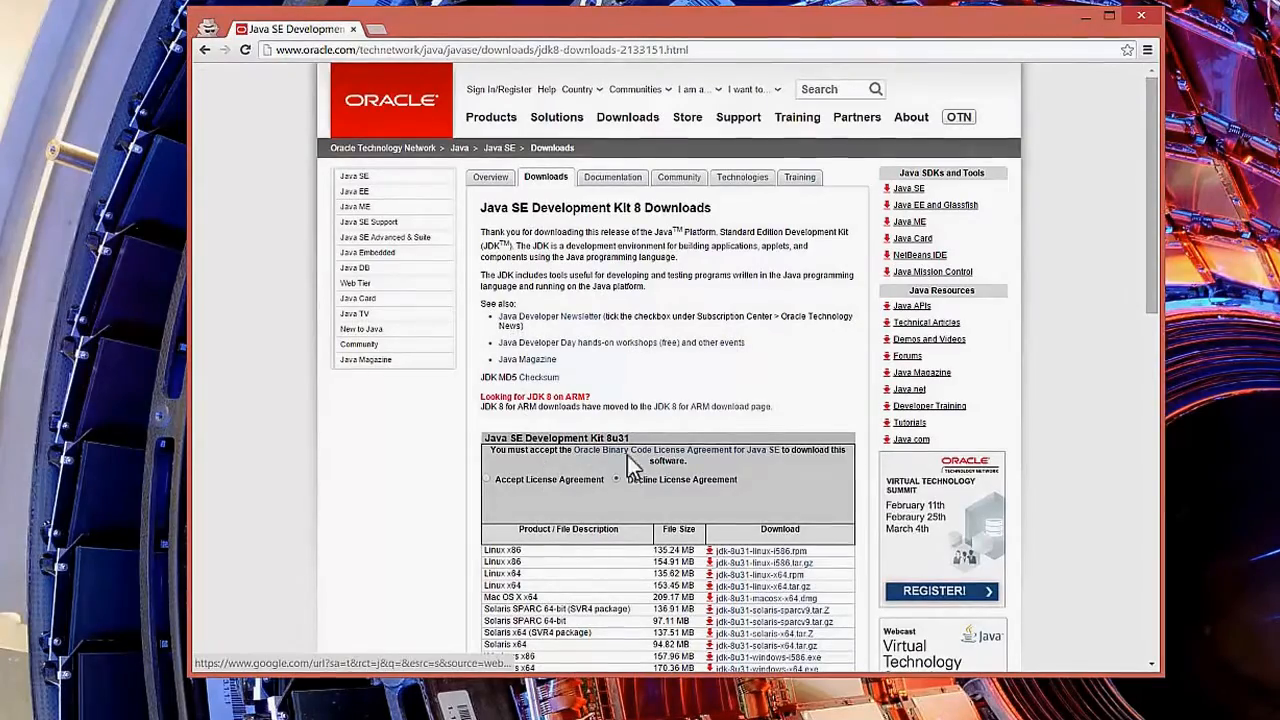
Step: Accept the license agreement for Java SE Development Kit 8u31 and download jdk-8u31-windows-x64.exe
scroll(632, 437, down, 1)
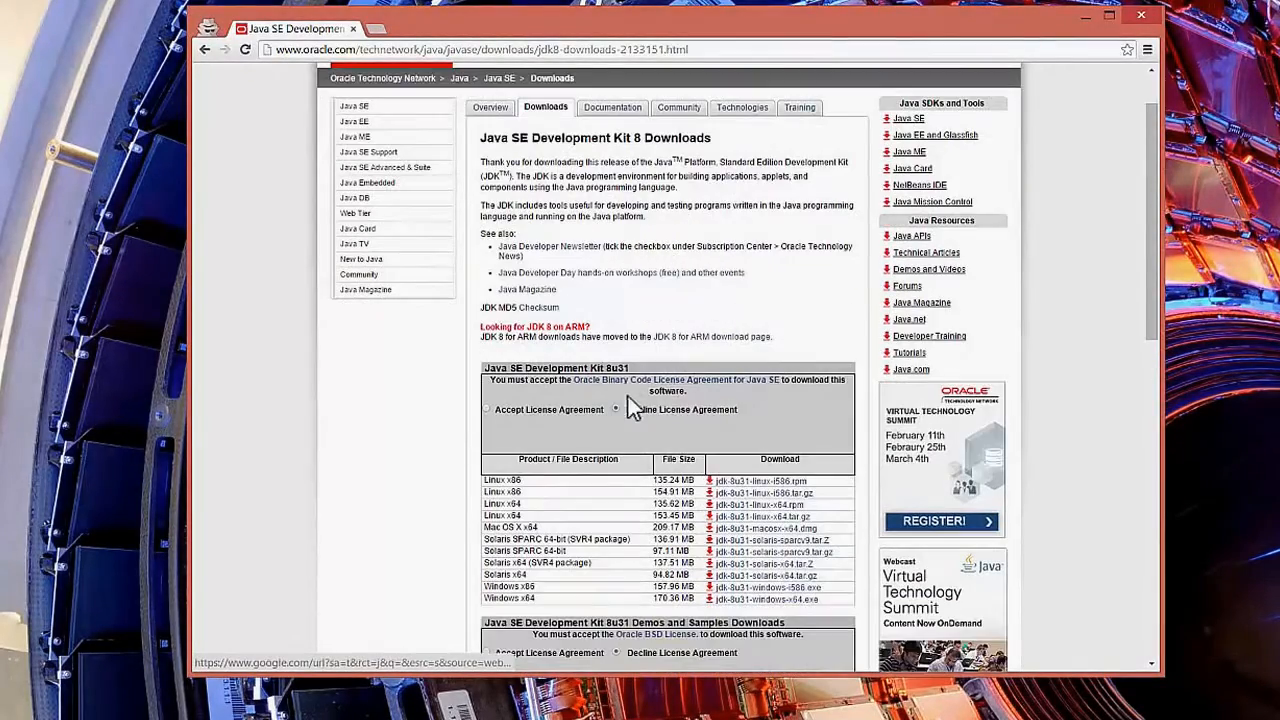
scroll(610, 405, down, 3)
scroll(620, 370, up, 1)
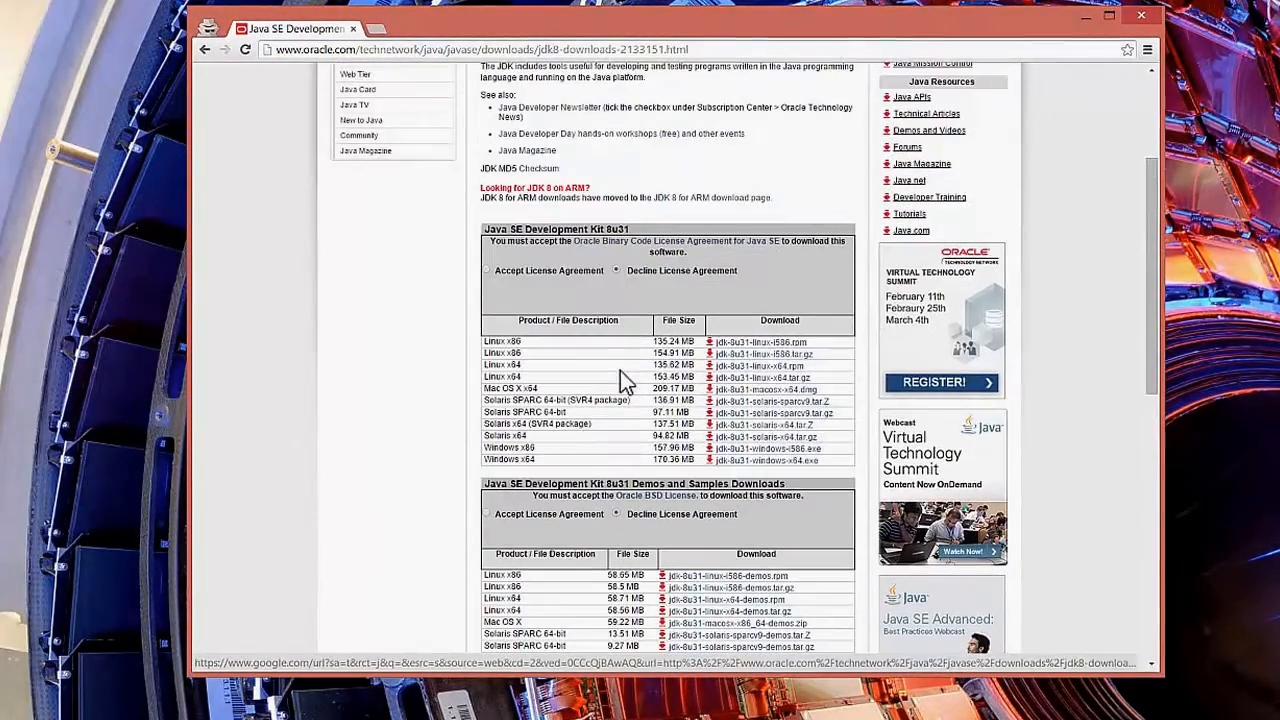
click(485, 270)
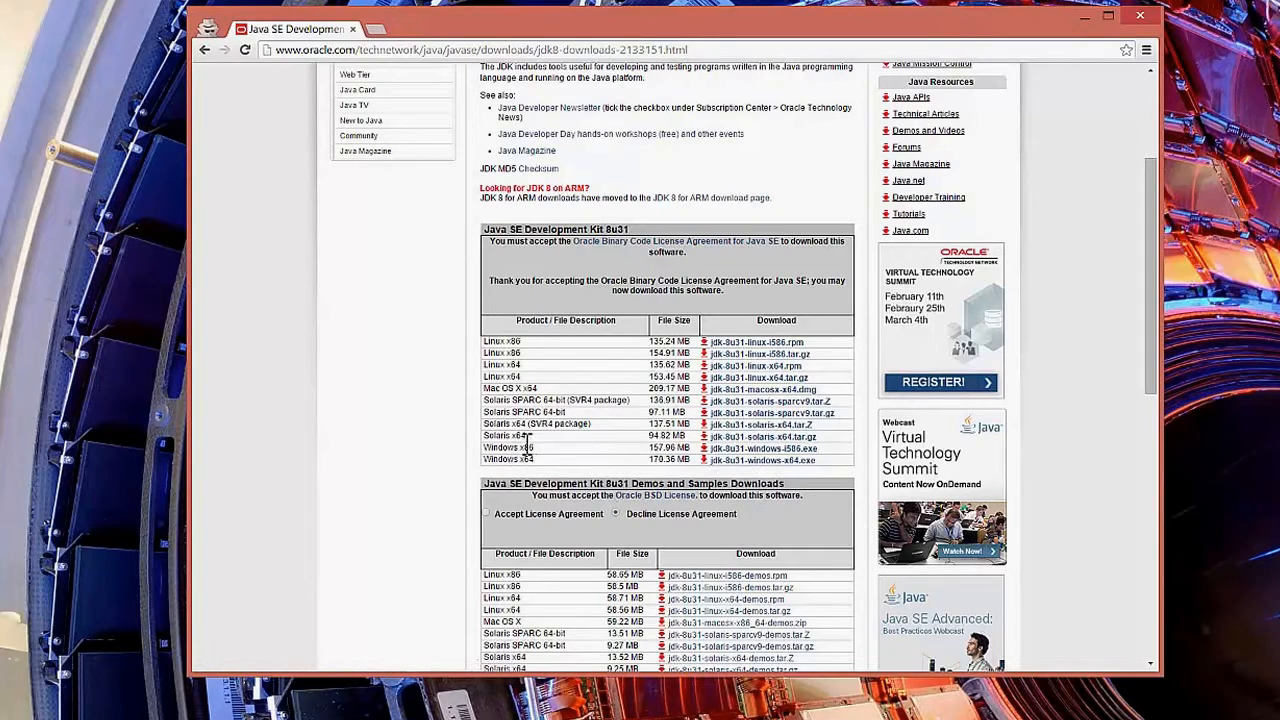
click(731, 463)
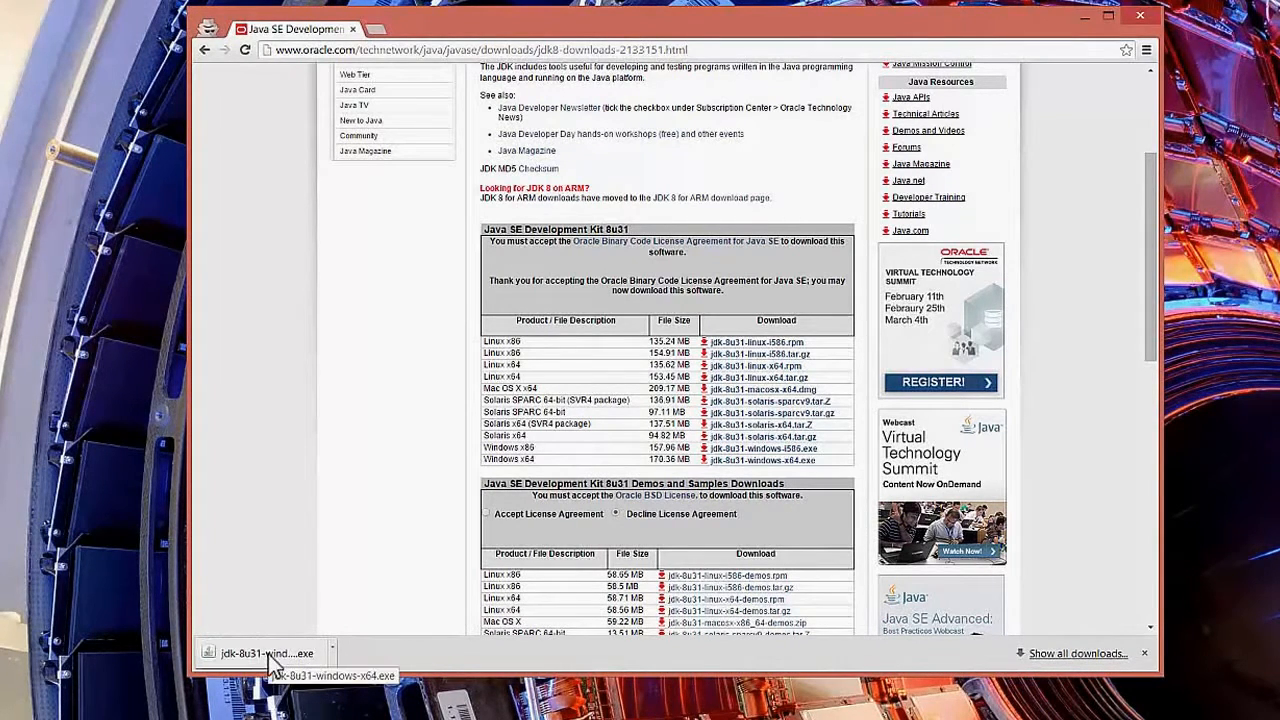
Step: Run the downloaded JDK installer and complete the setup with the default features and destination folders
click(266, 653)
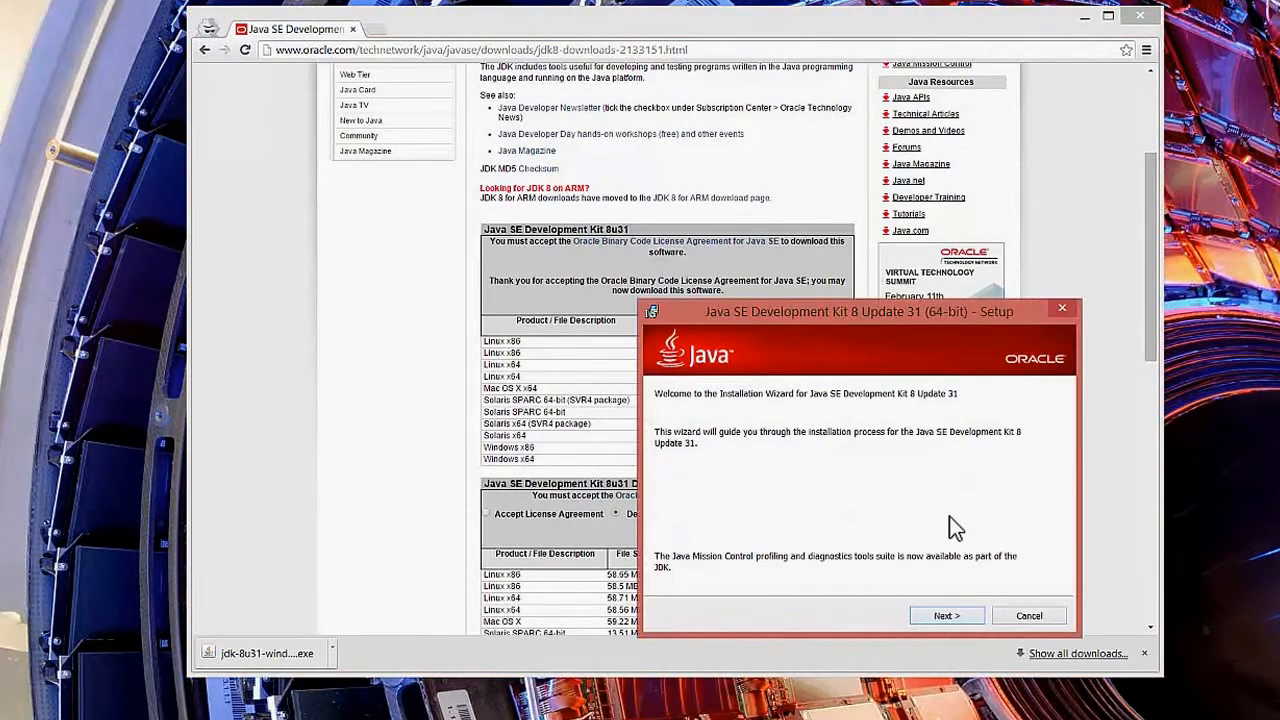
key(Return)
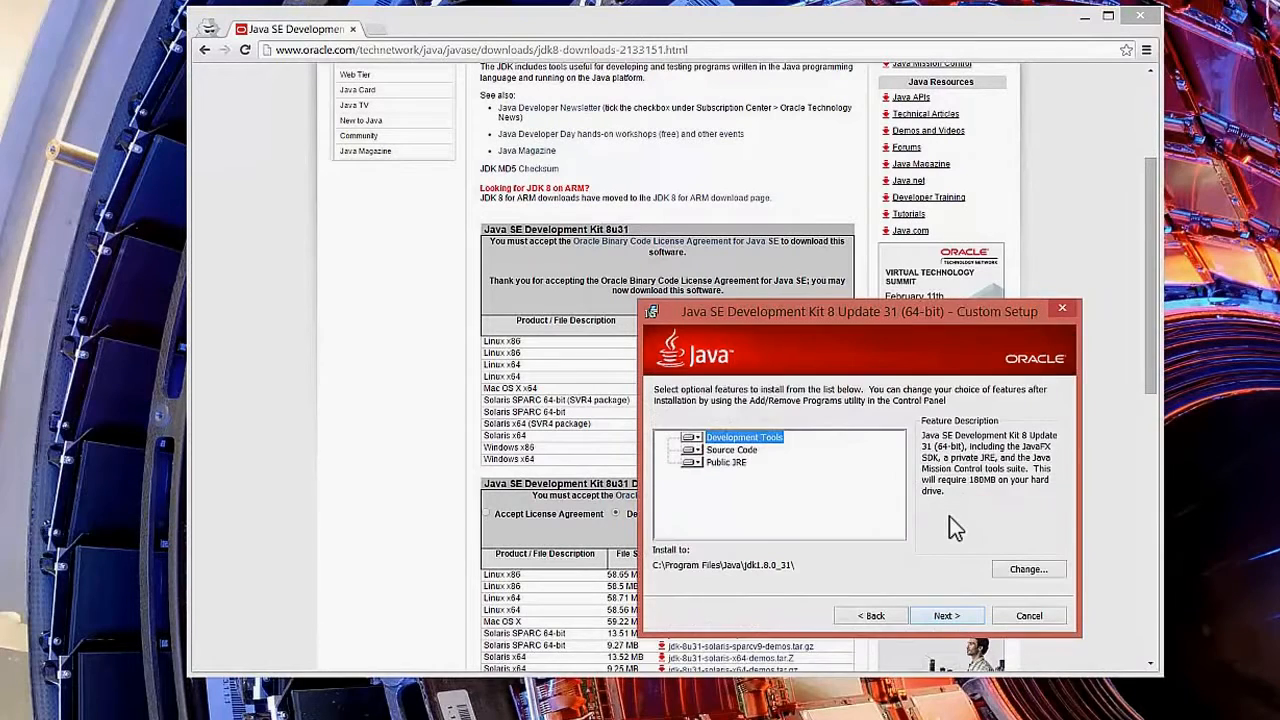
key(Return)
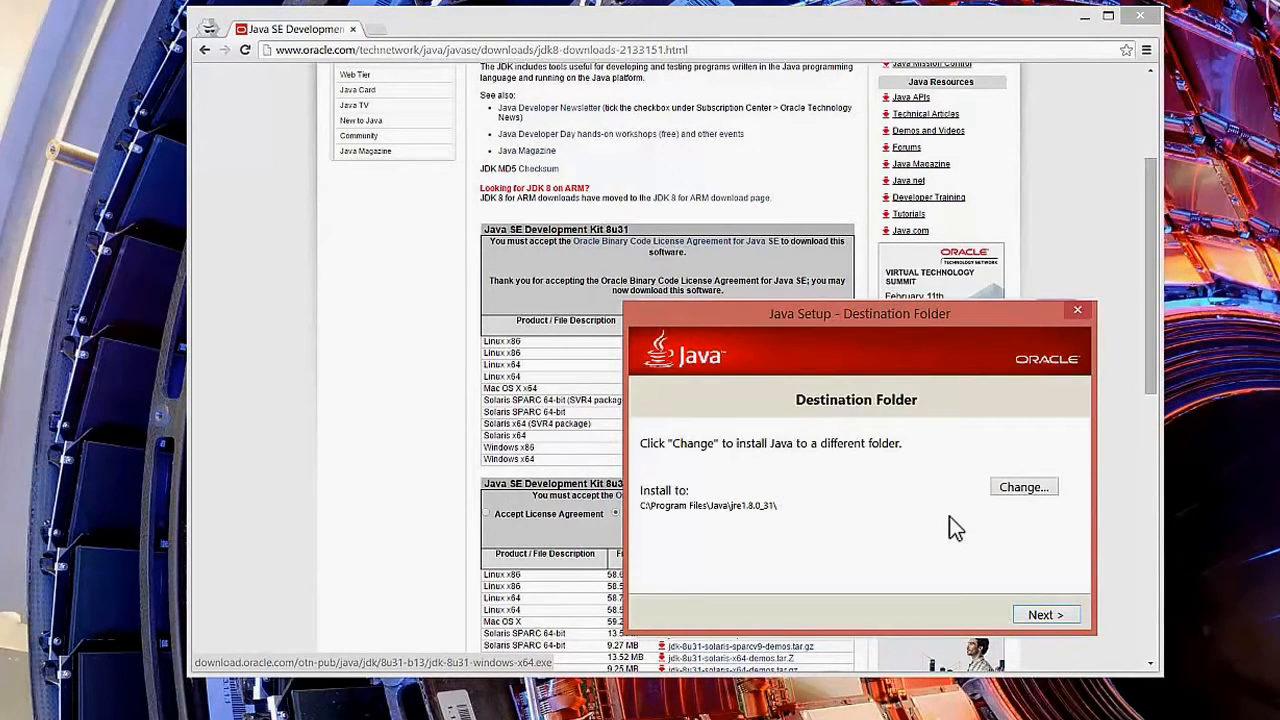
key(Return)
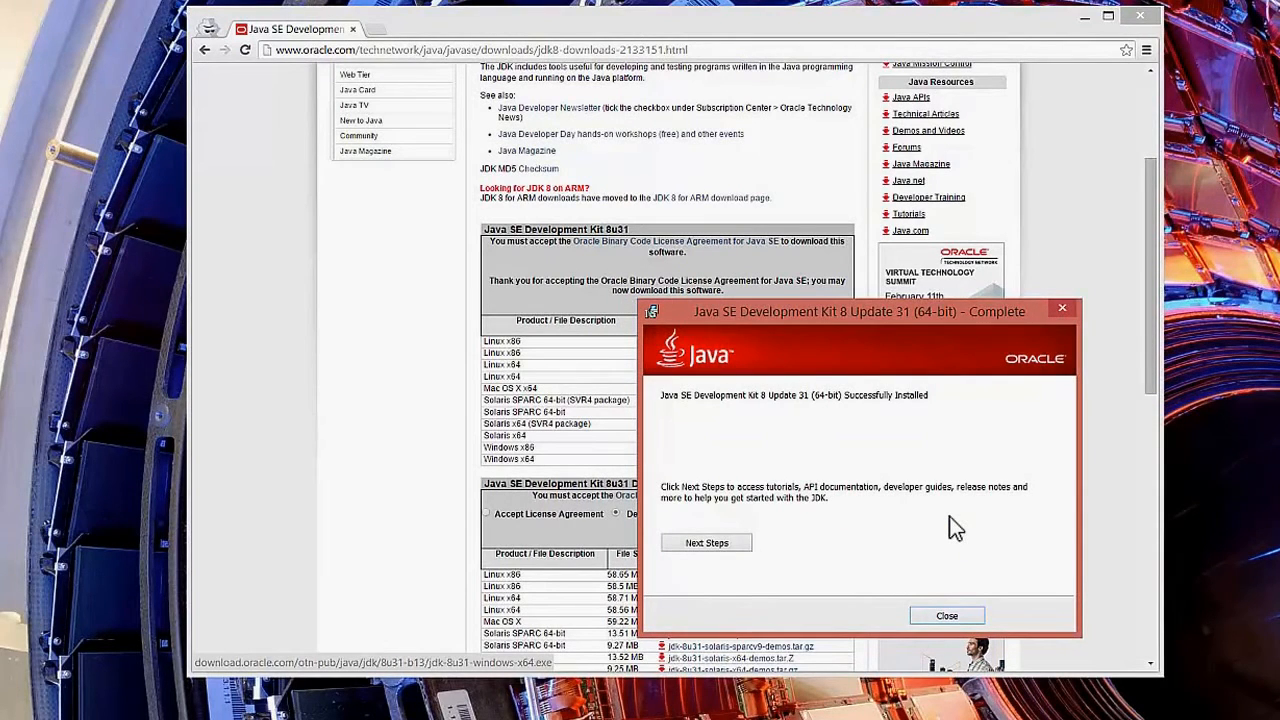
click(946, 615)
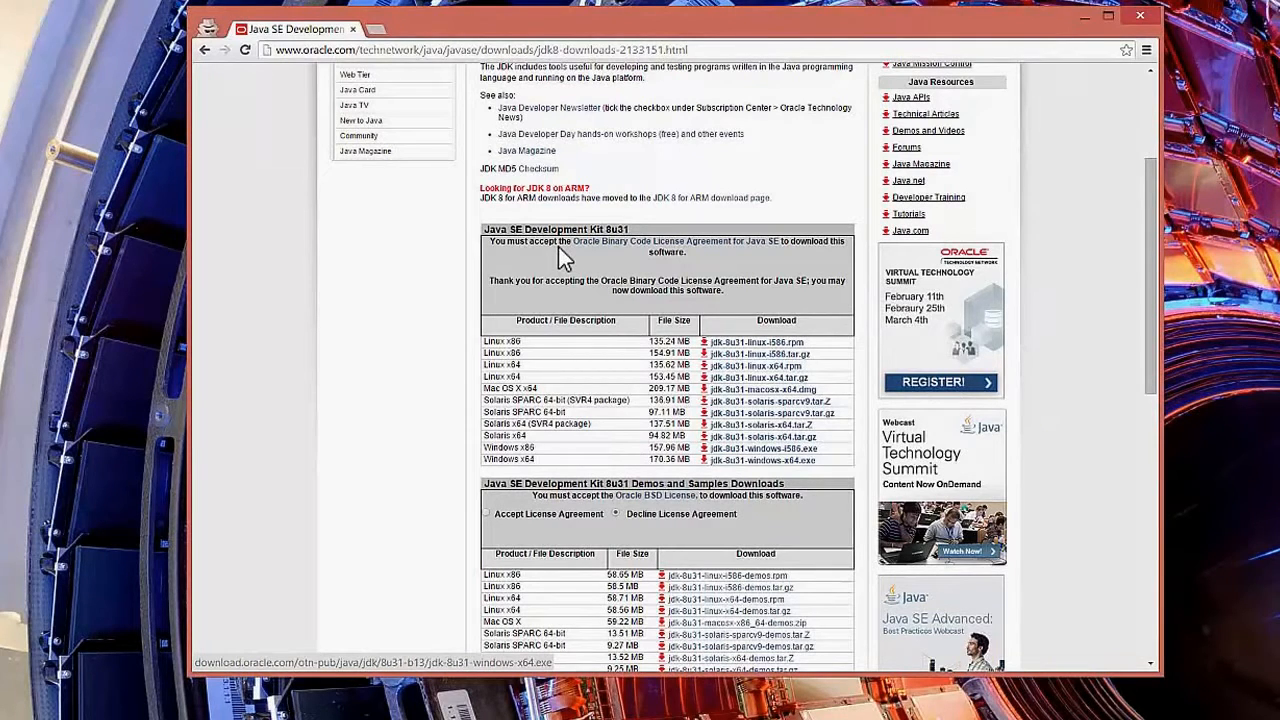
Step: Search the web for mingw
click(405, 50)
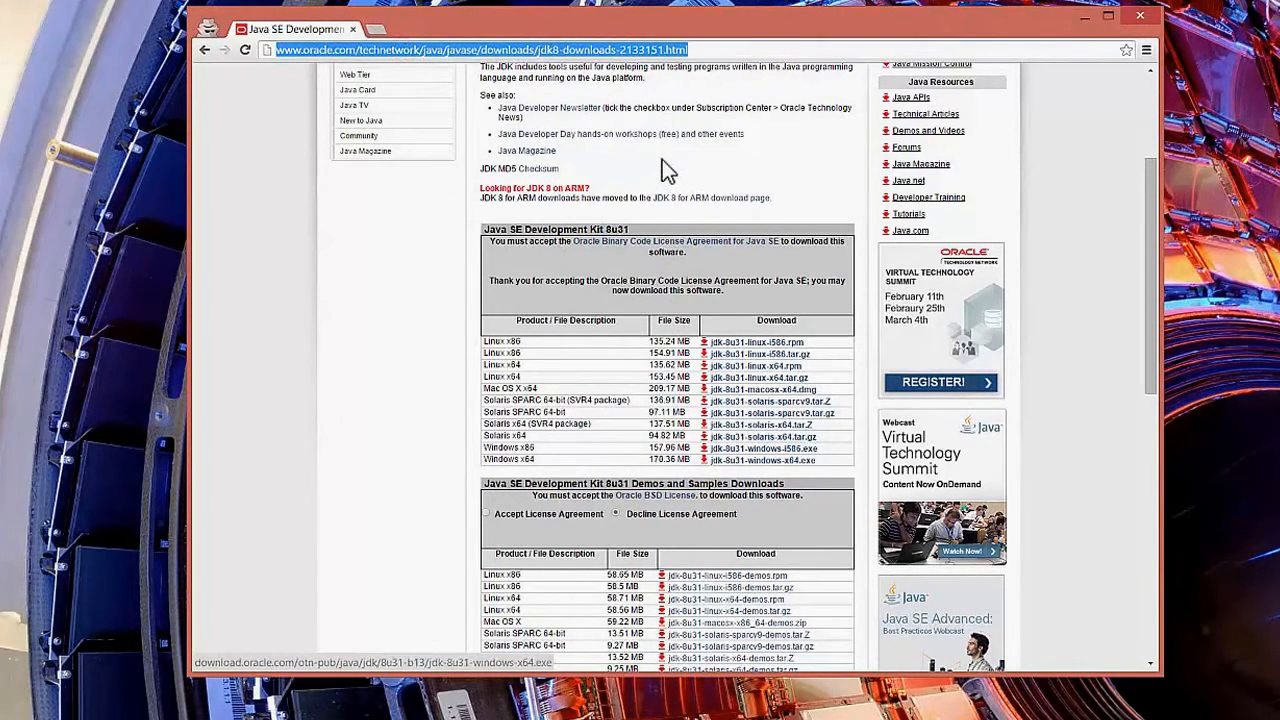
text(mingw)
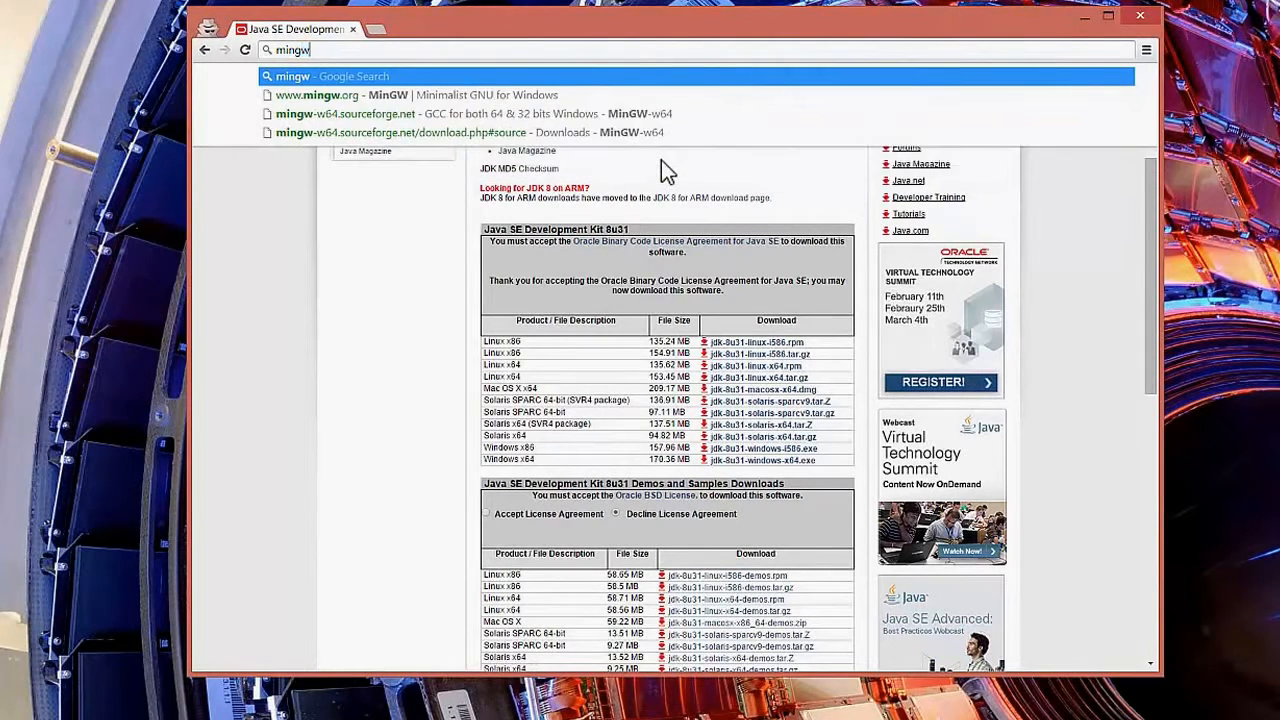
key(Return)
key(ctrl+l)
text(mingw)
key(Return)
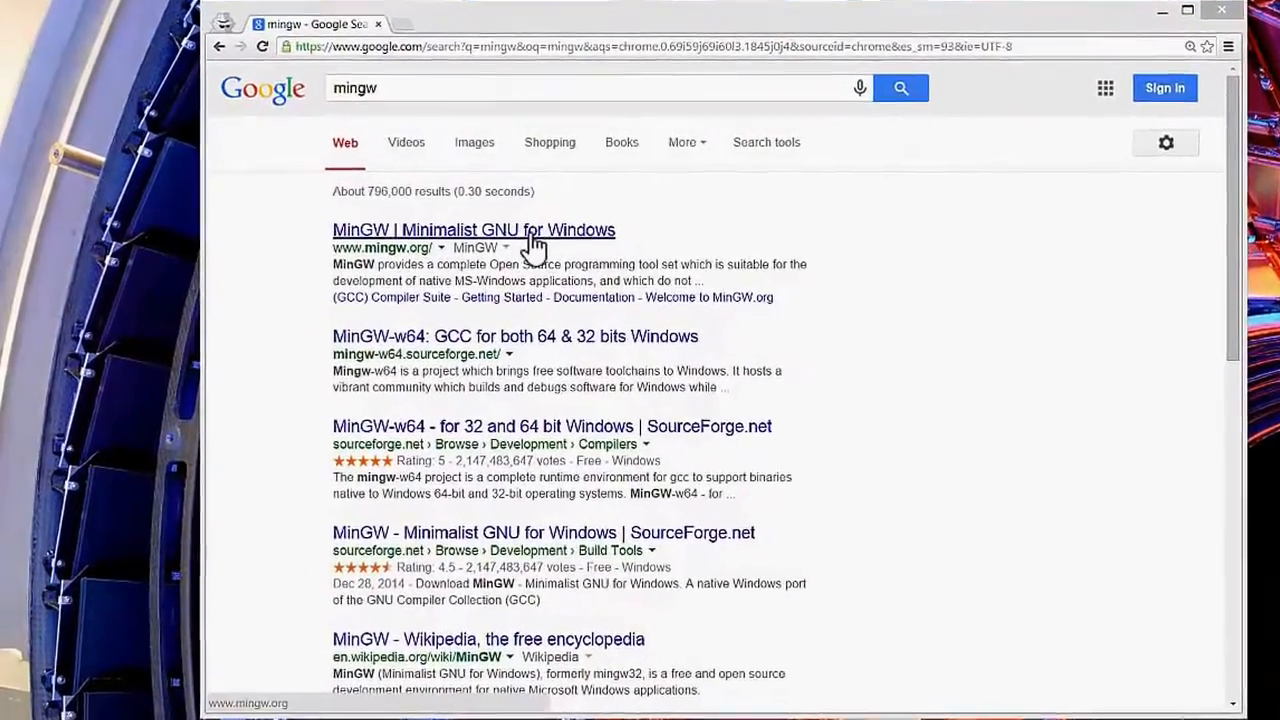
Step: Go to the MinGW site's downloads and download mingw-get-setup.exe from SourceForge
click(502, 226)
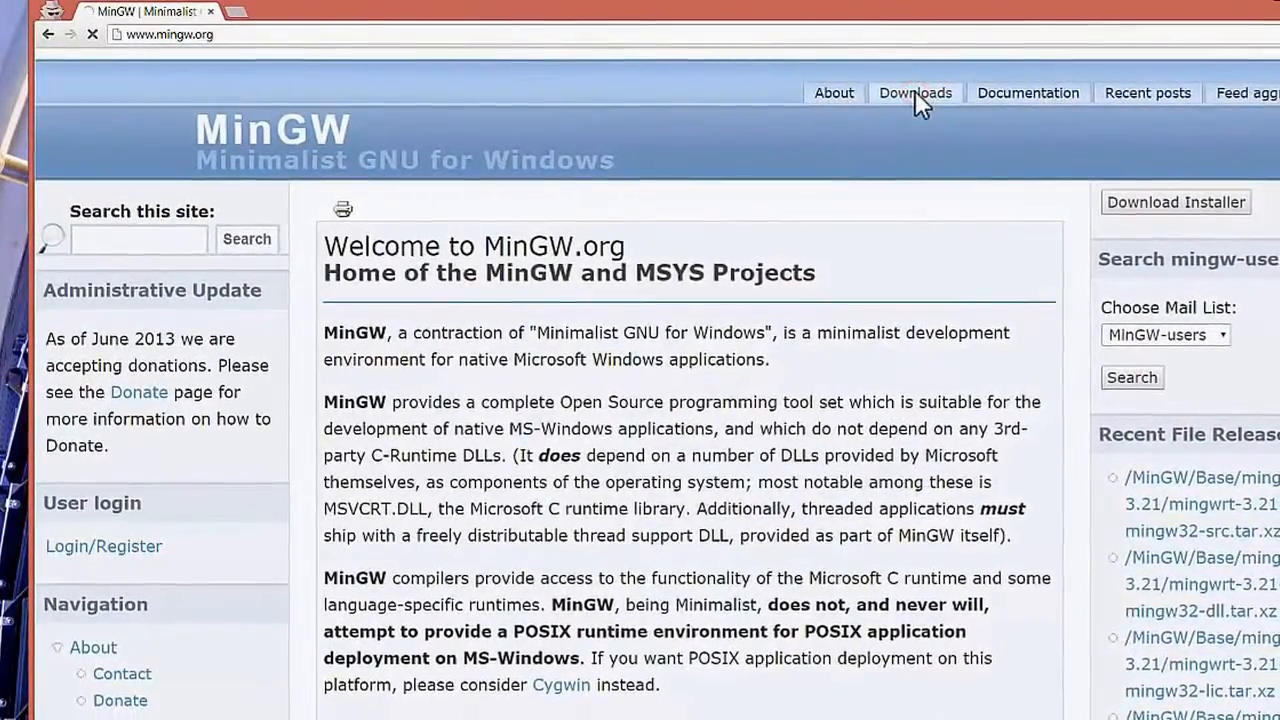
click(922, 96)
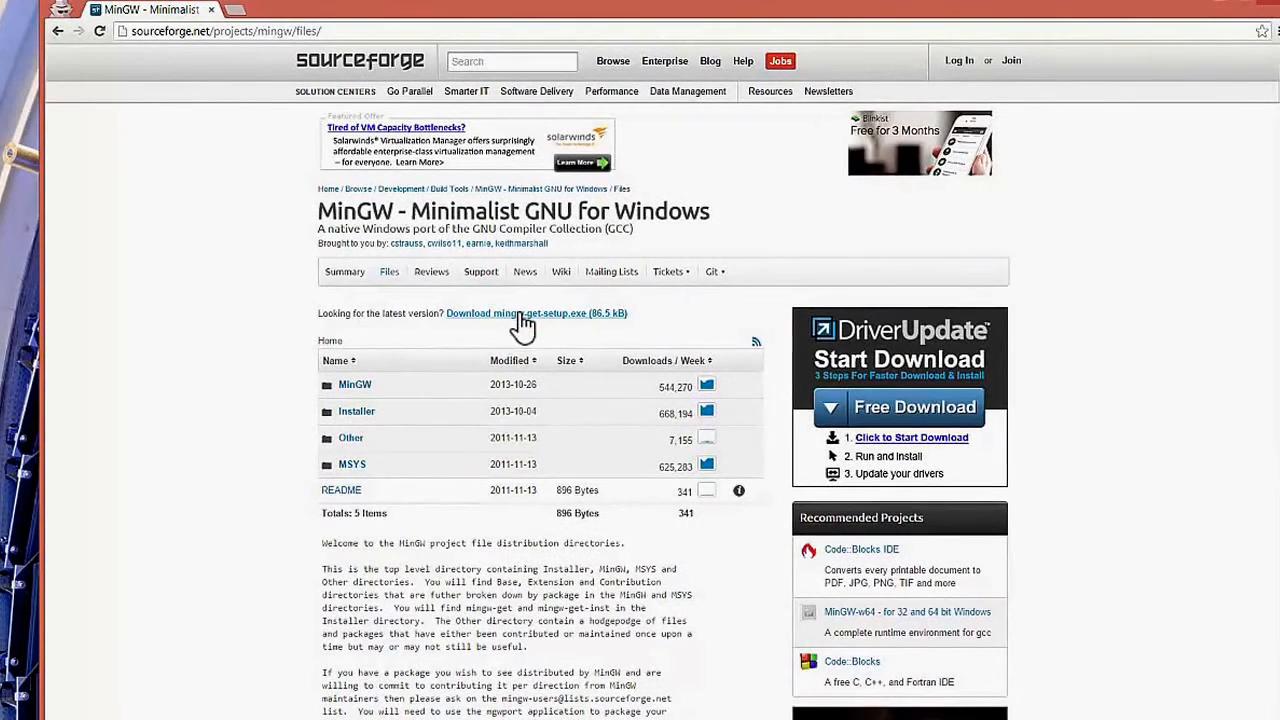
click(520, 314)
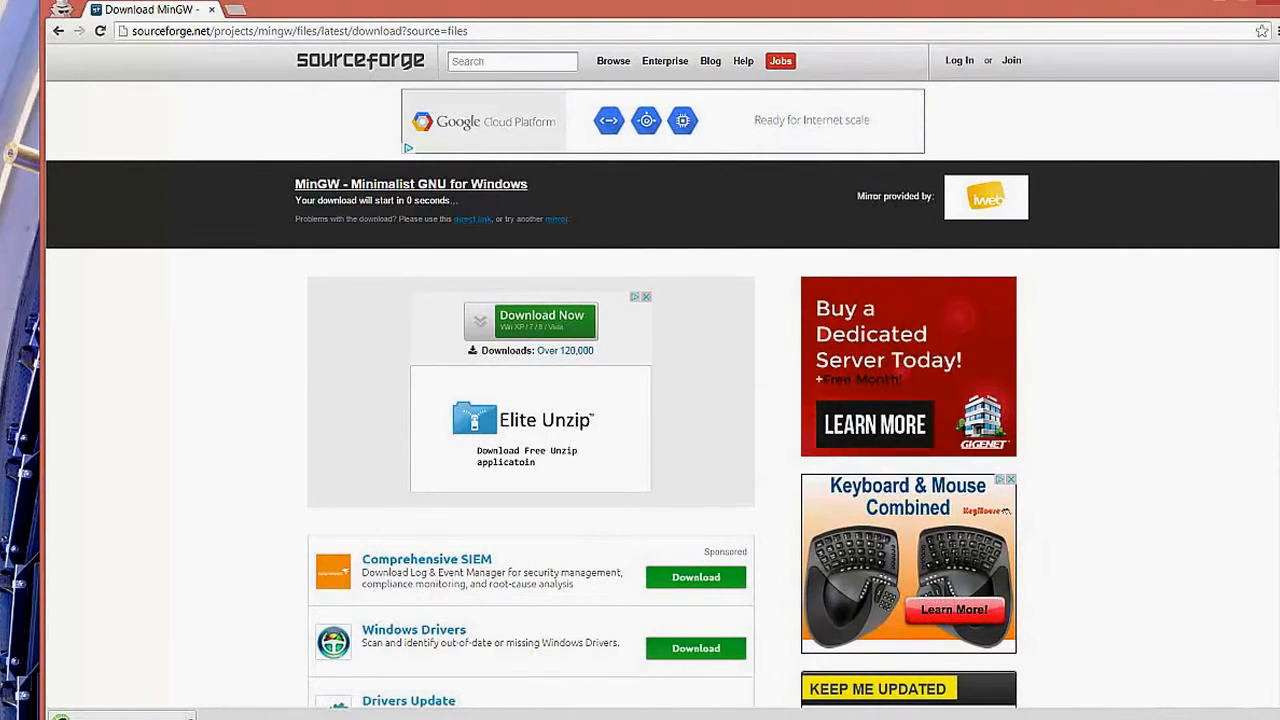
Step: Run the MinGW setup tool and install the Installation Manager to C:\MinGW with the default preferences
click(134, 717)
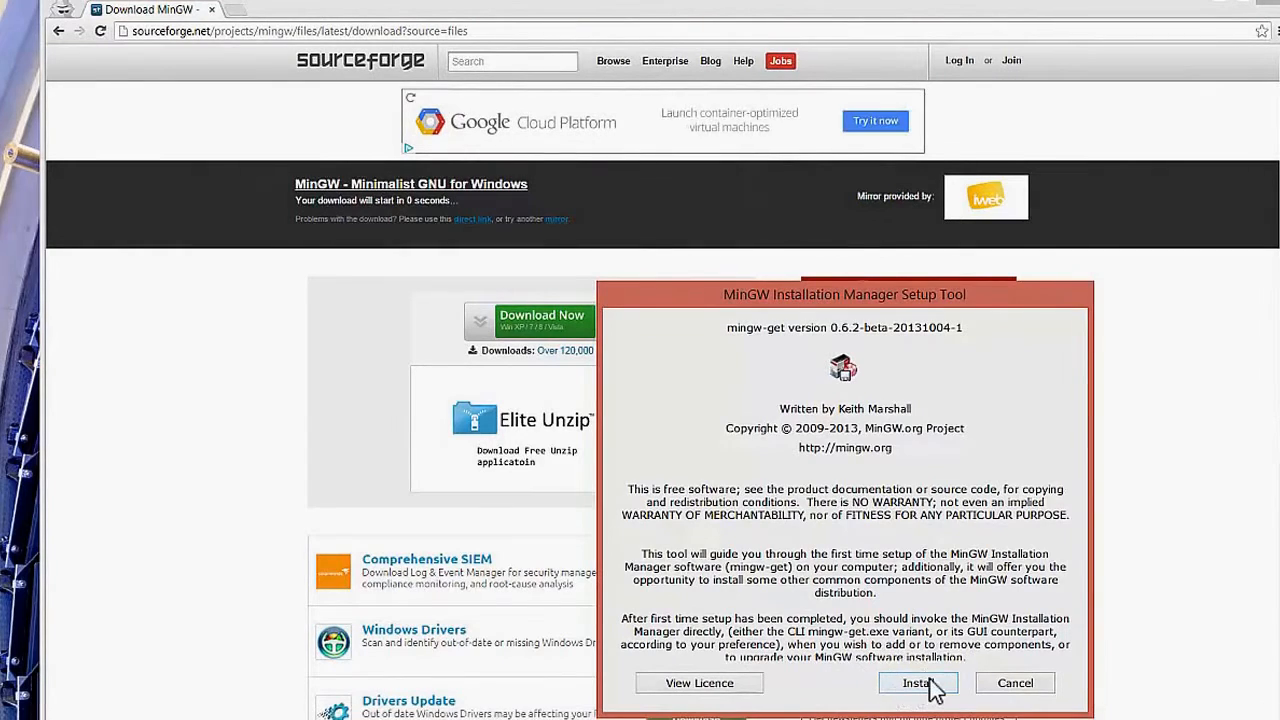
click(928, 684)
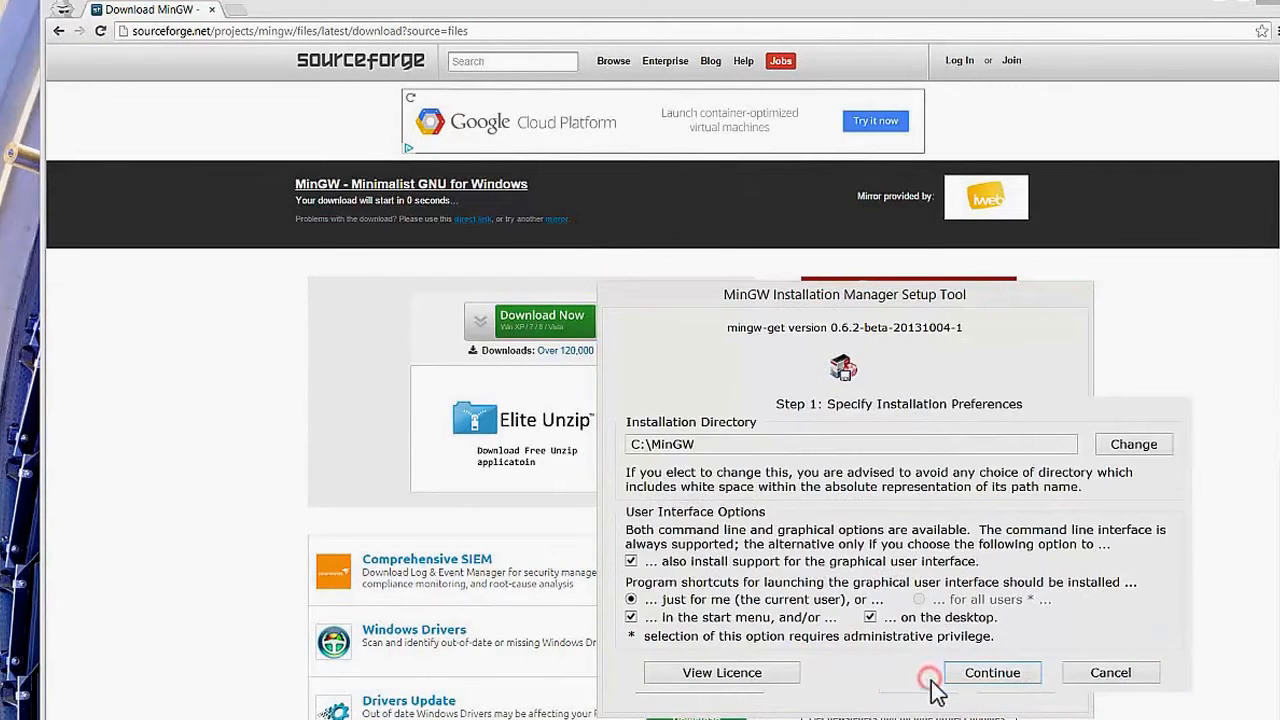
click(1017, 673)
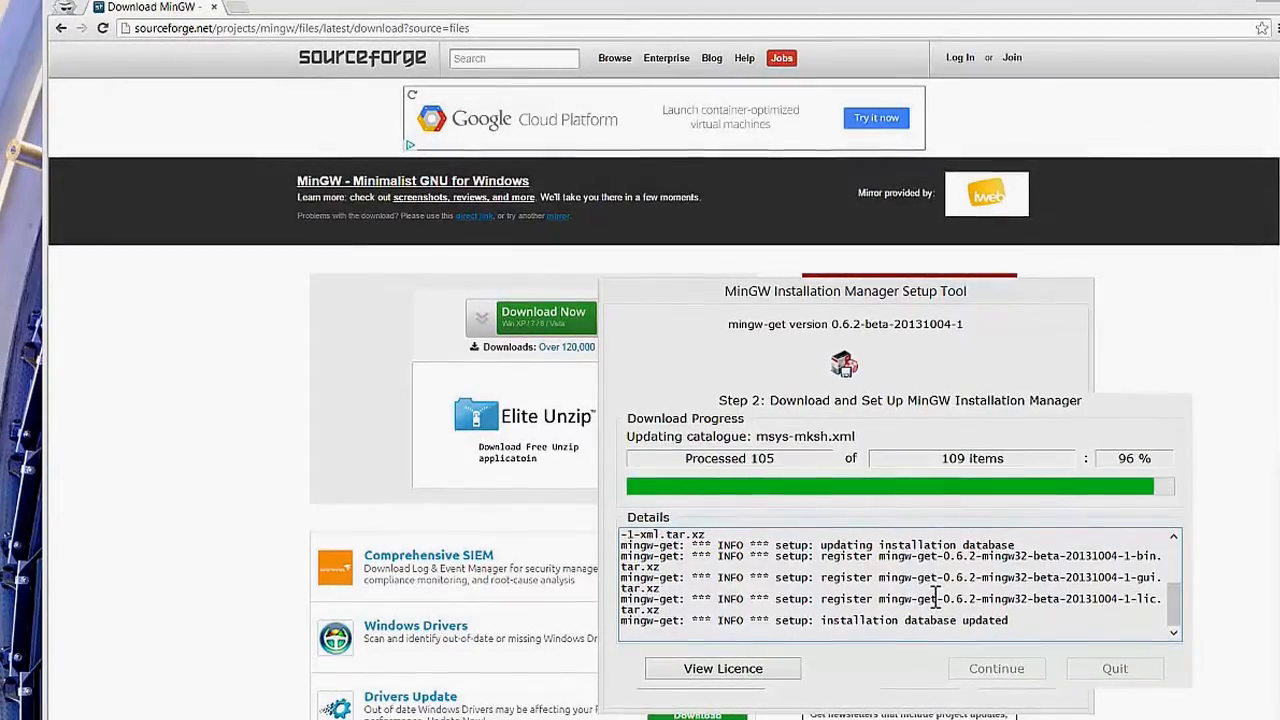
click(1035, 667)
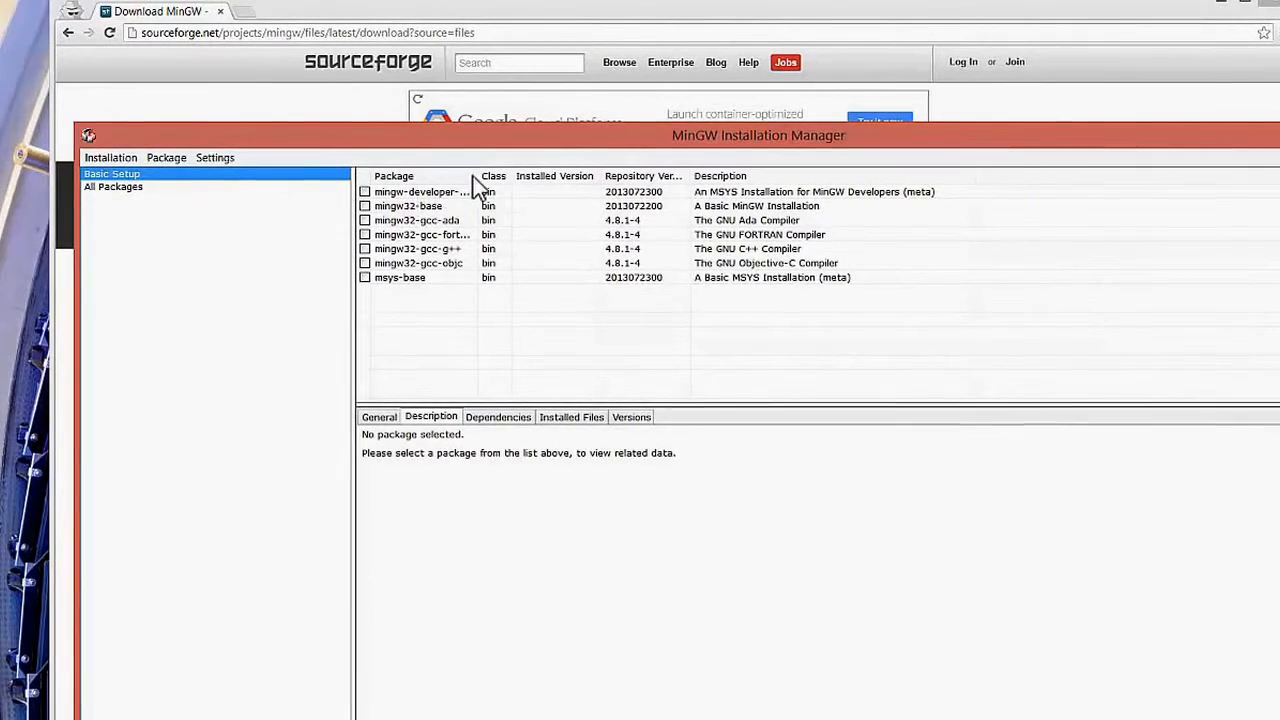
Step: Widen the package name column and mark mingw-developer-toolkit, msys-base, mingw32-base and mingw32-gcc-g++ for installation
drag(477, 176, 570, 175)
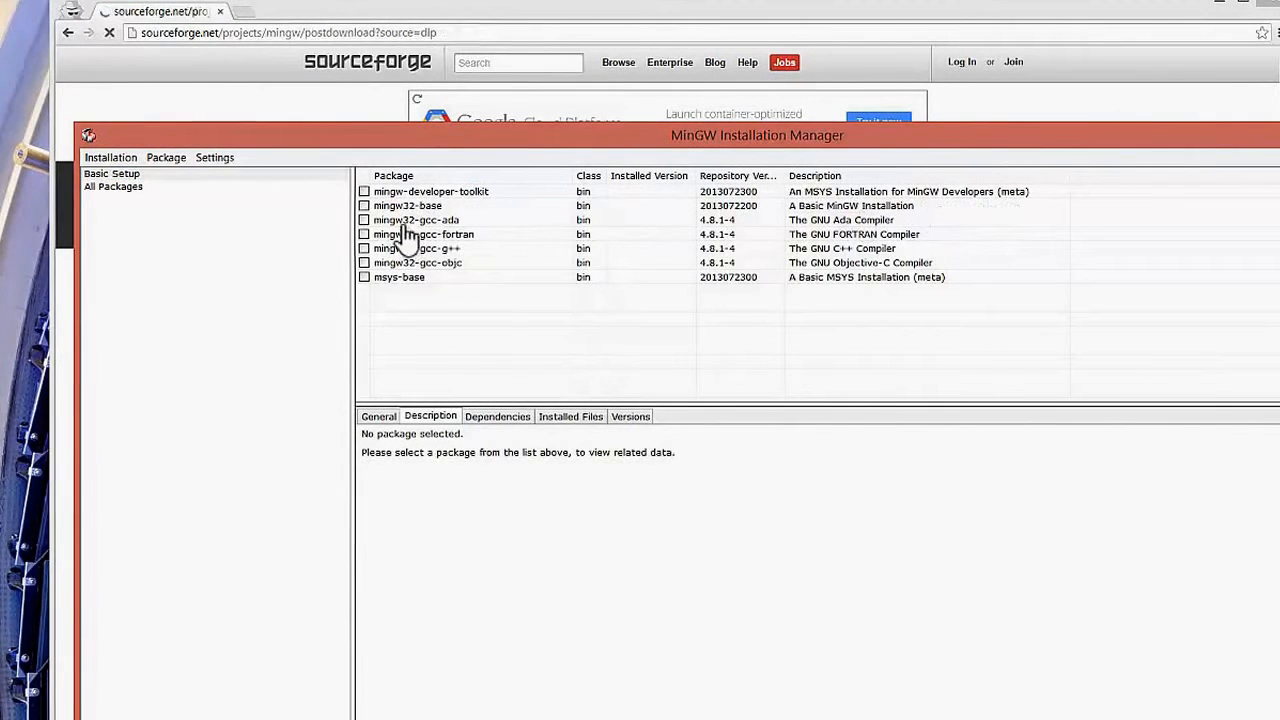
click(365, 192)
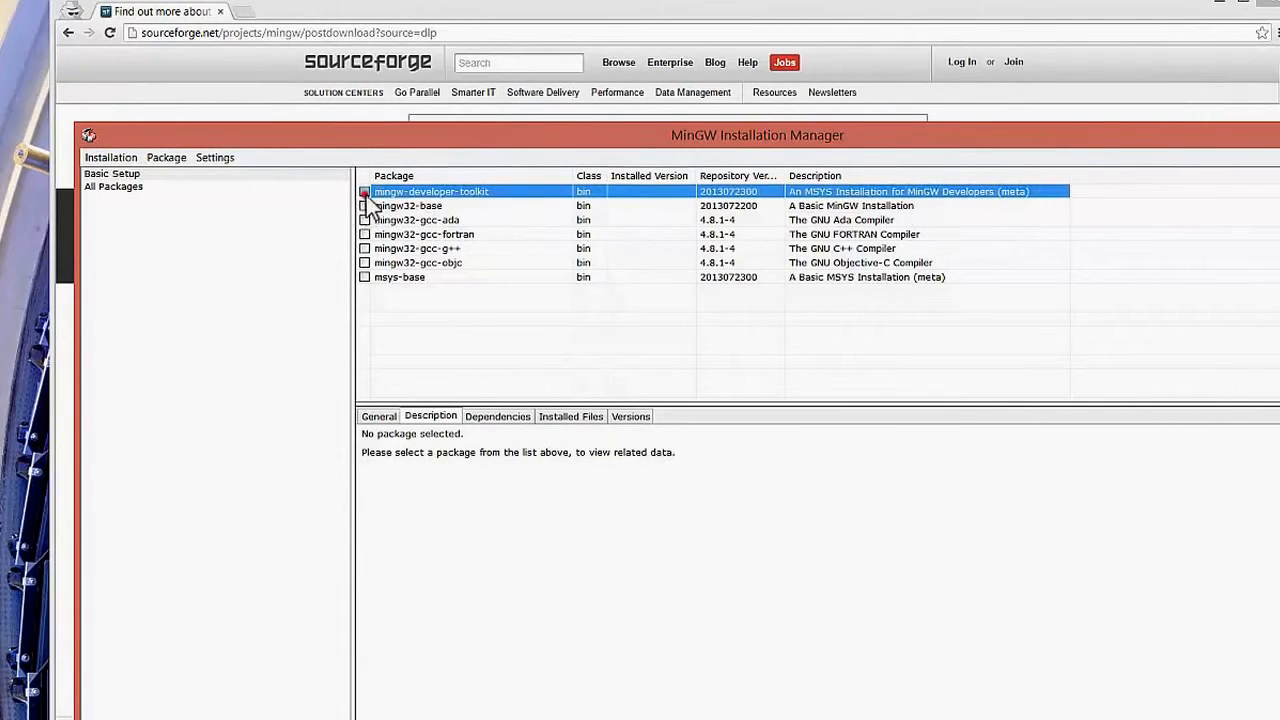
click(390, 222)
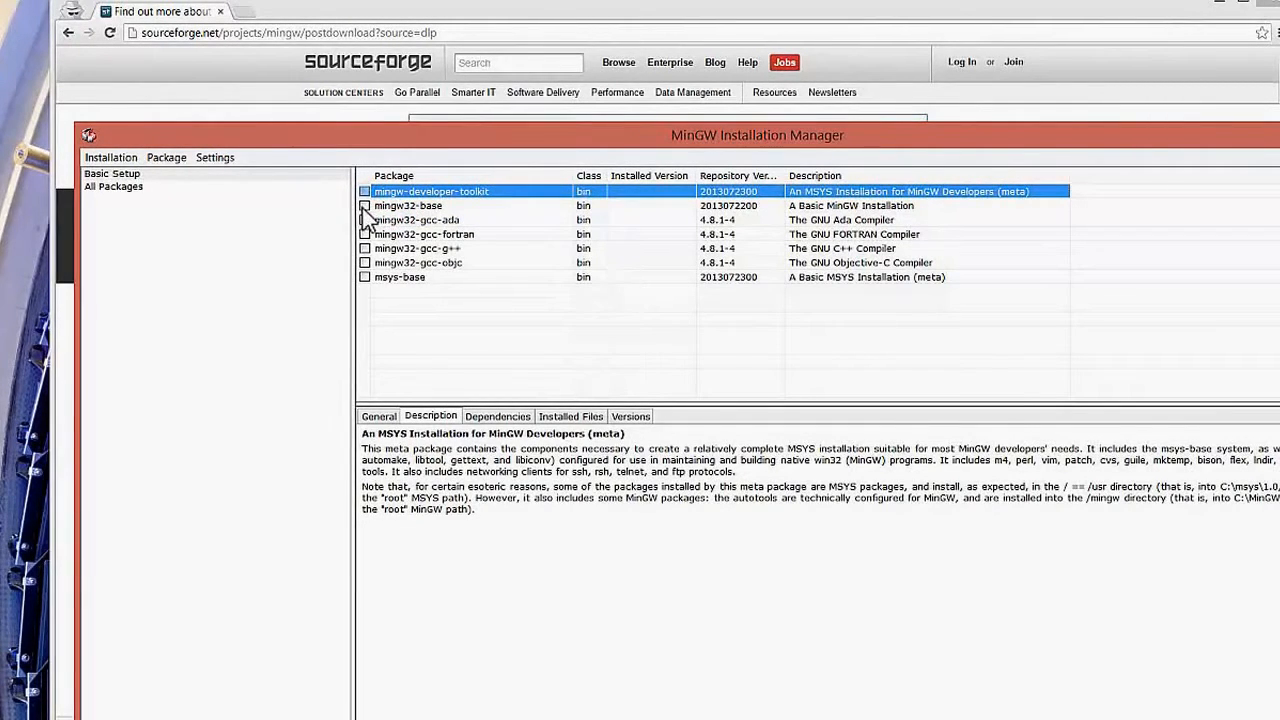
click(434, 307)
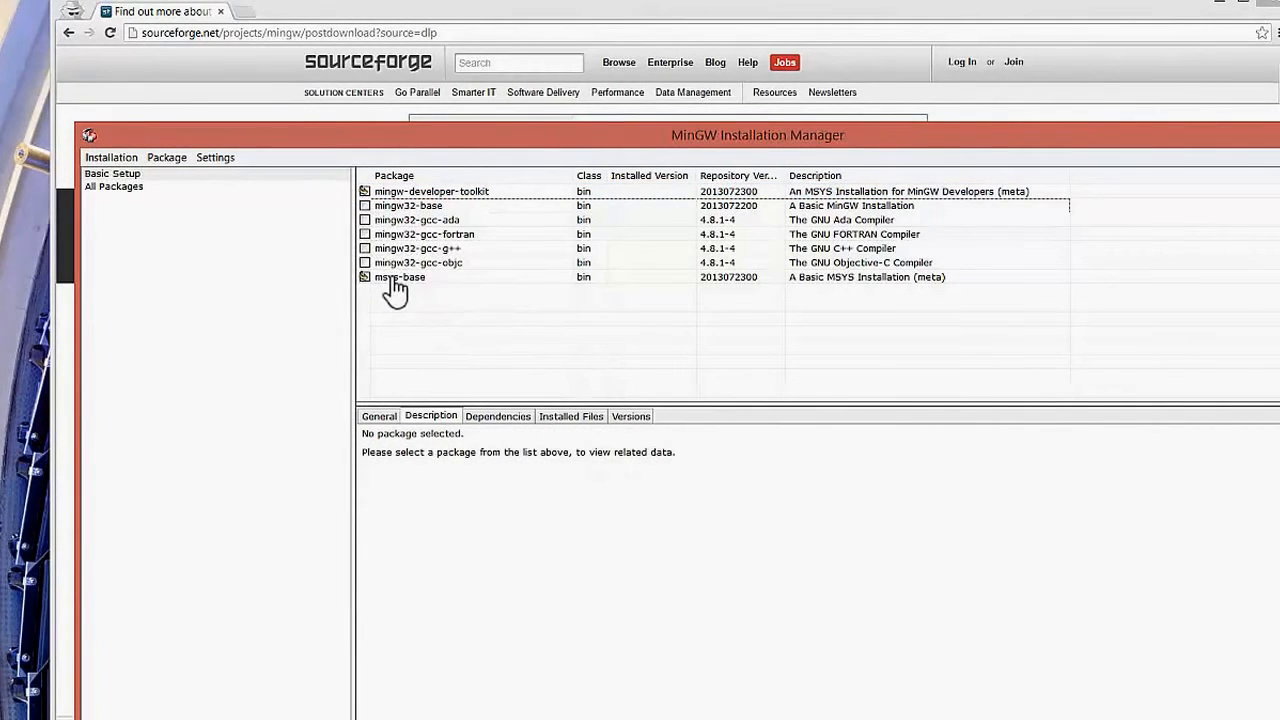
click(365, 206)
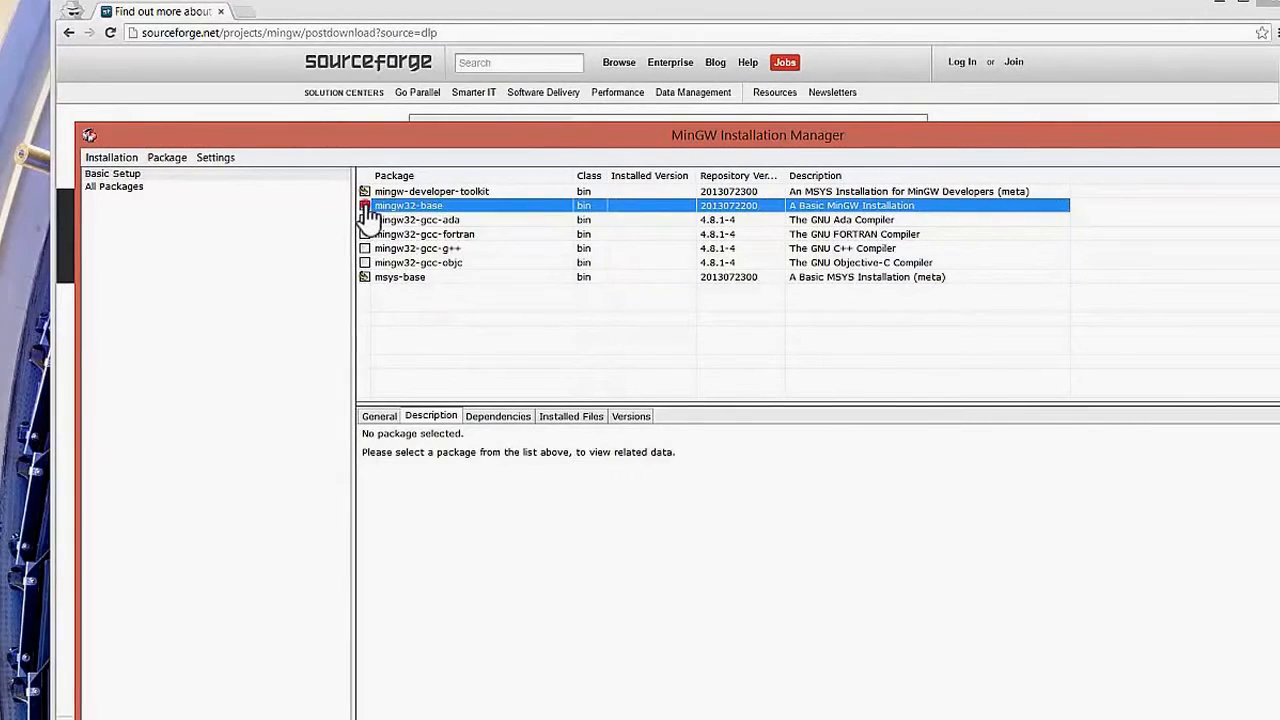
click(400, 232)
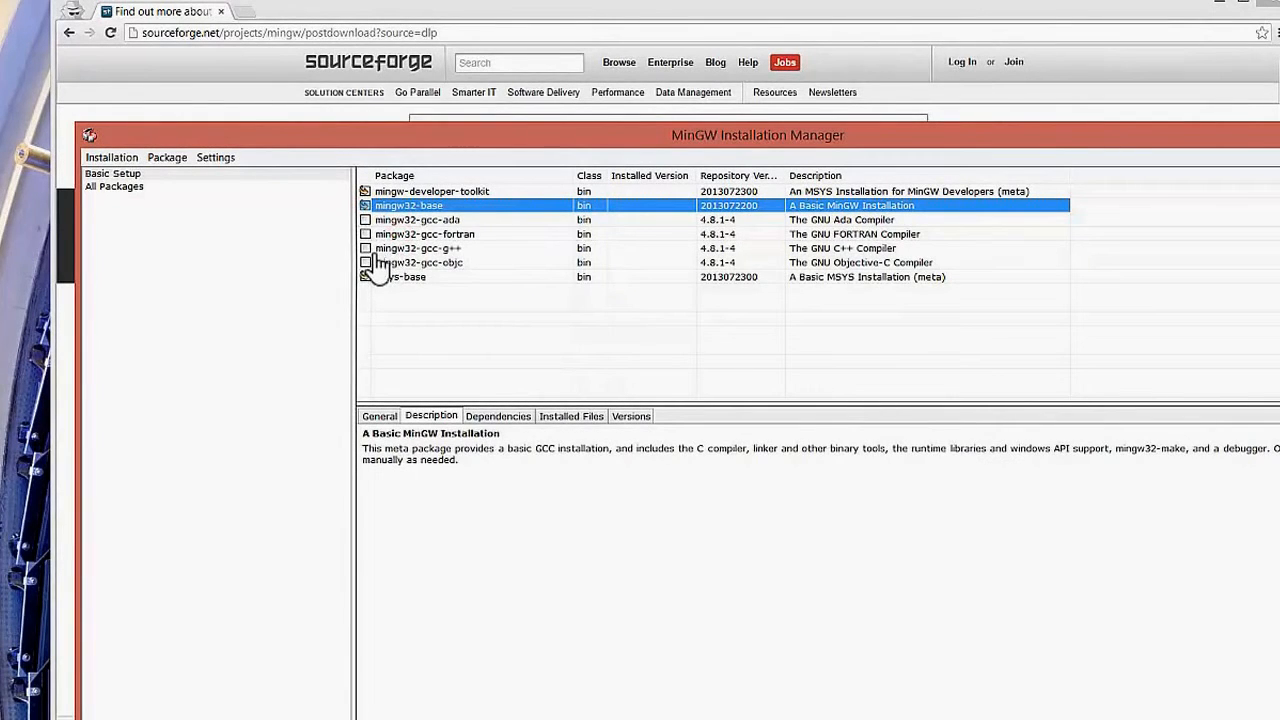
click(368, 249)
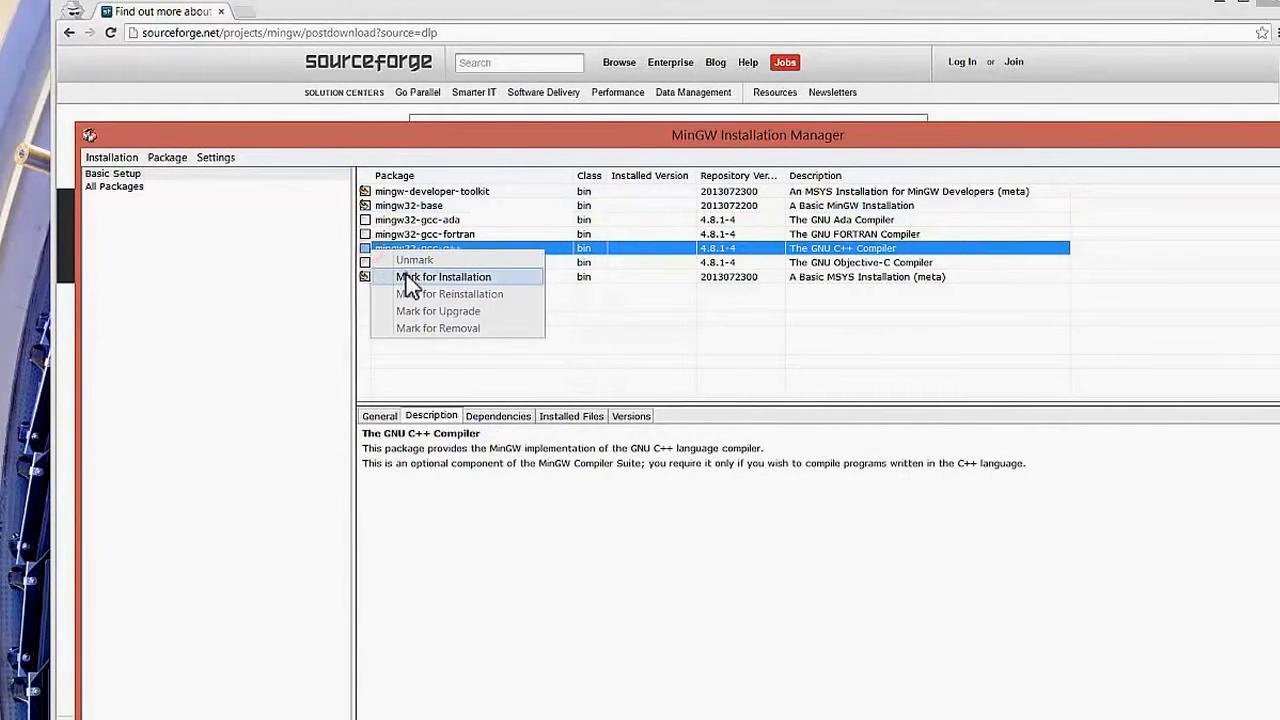
click(402, 275)
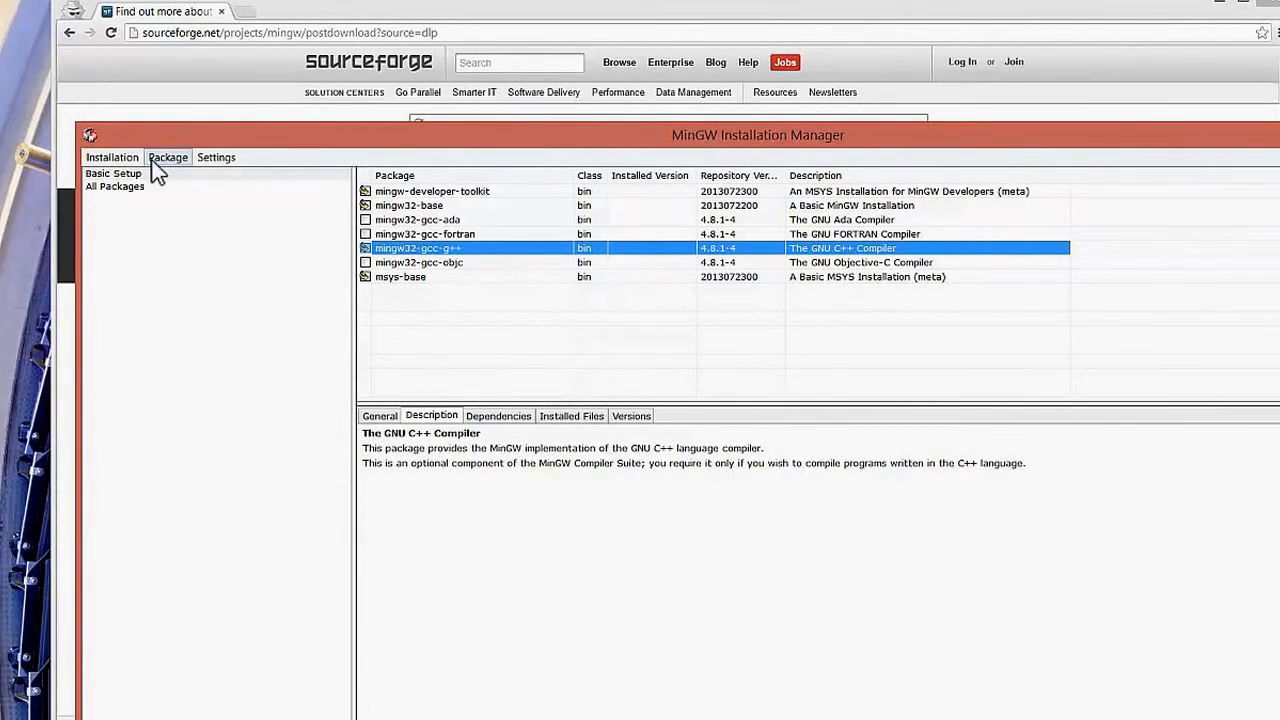
Step: Apply the pending changes to install the marked MinGW packages
click(132, 157)
click(151, 211)
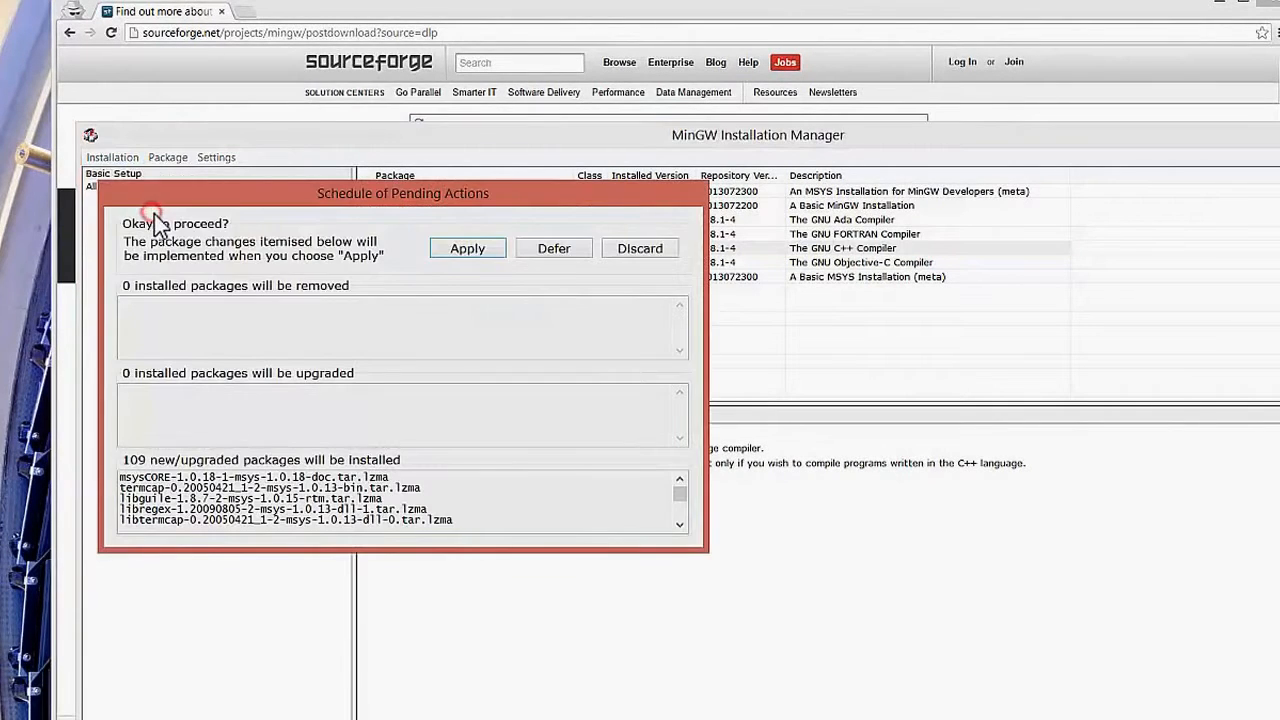
click(447, 250)
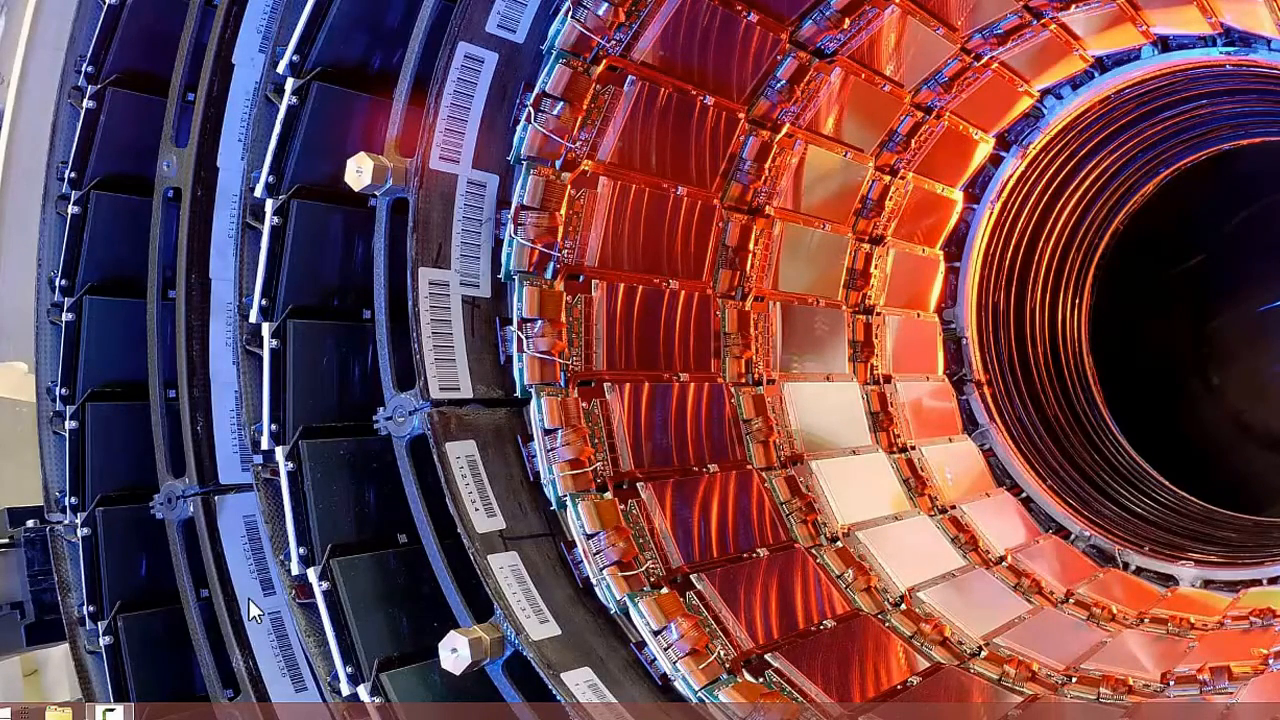
Step: Open the computer's system properties and bring up the environment variables in the advanced system settings
click(58, 712)
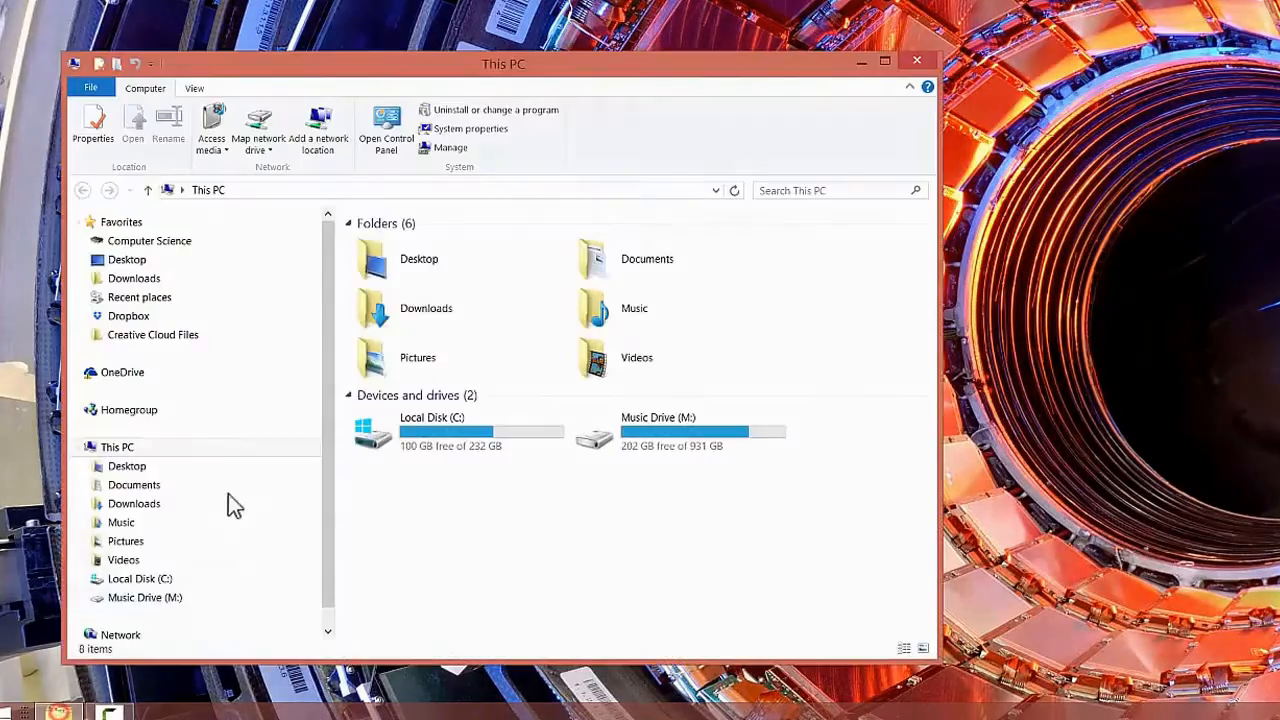
right_click(131, 455)
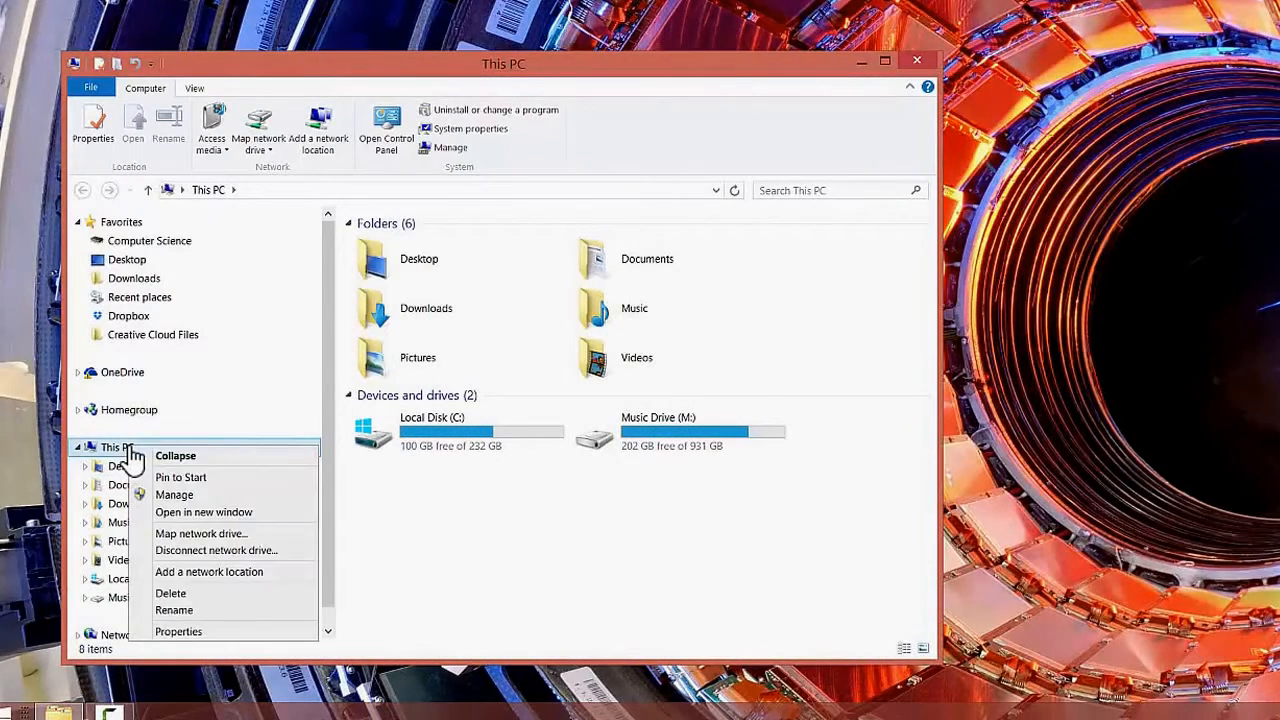
click(191, 632)
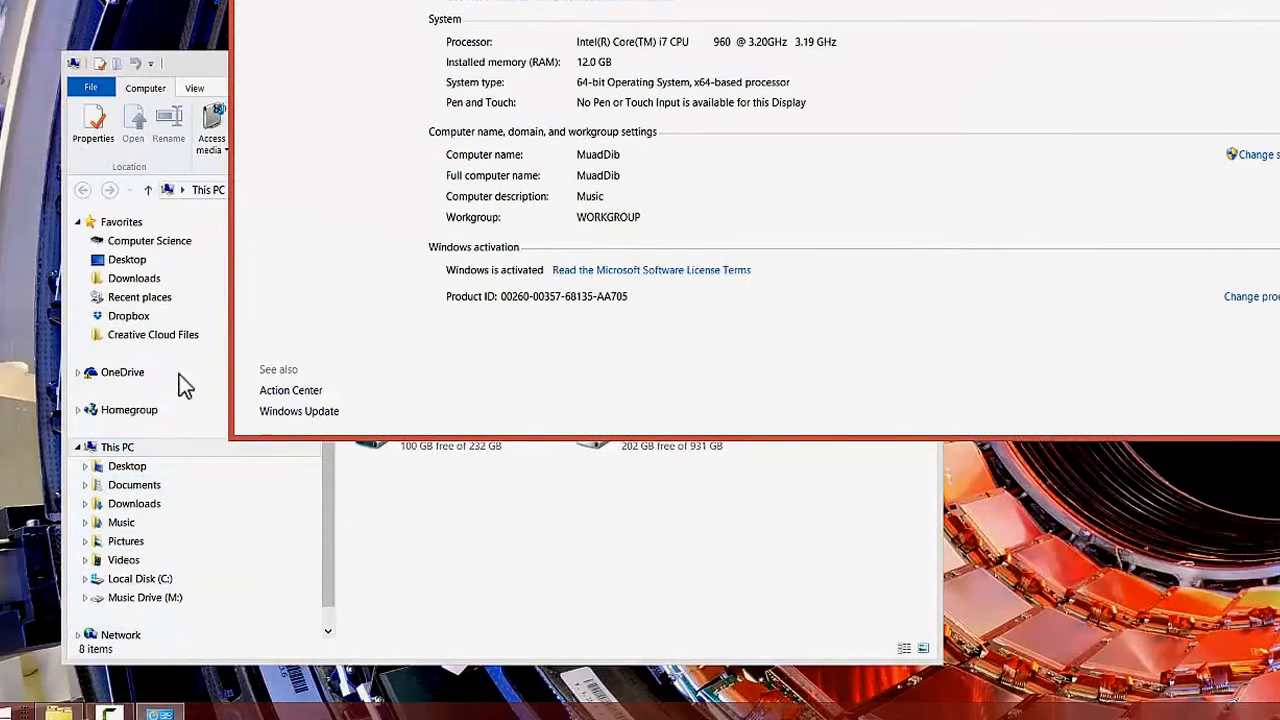
click(335, 6)
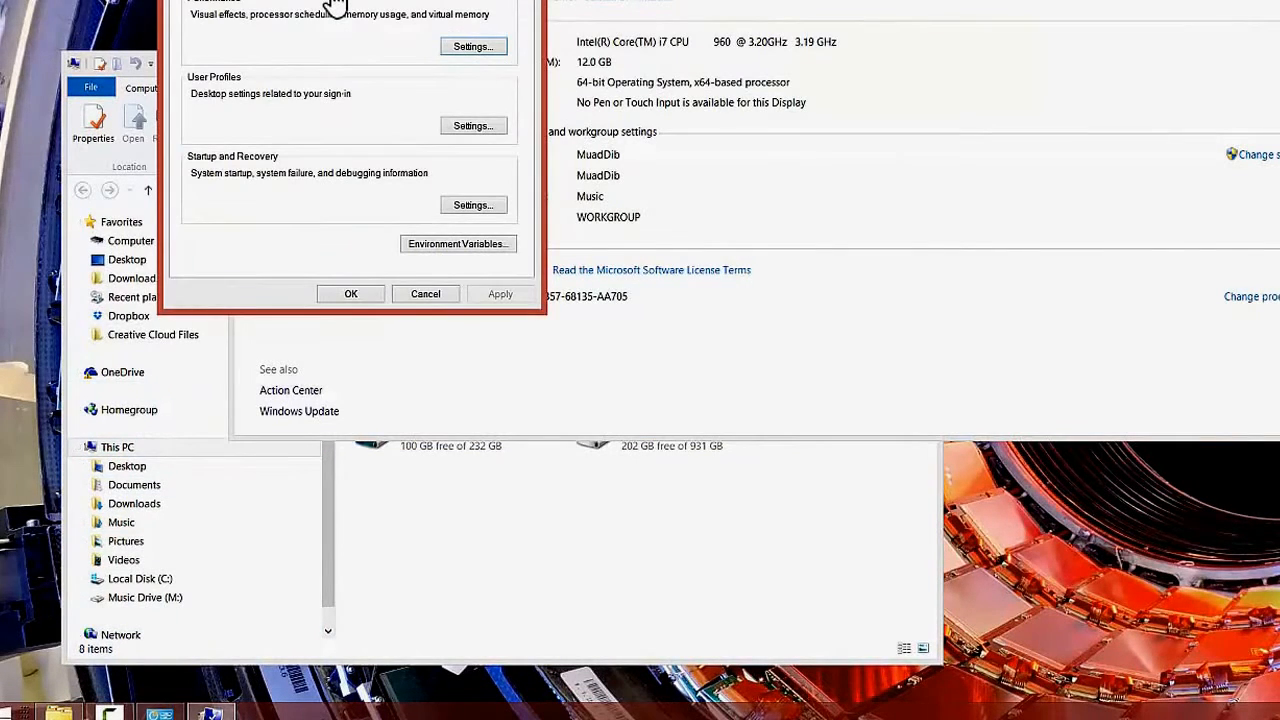
click(458, 244)
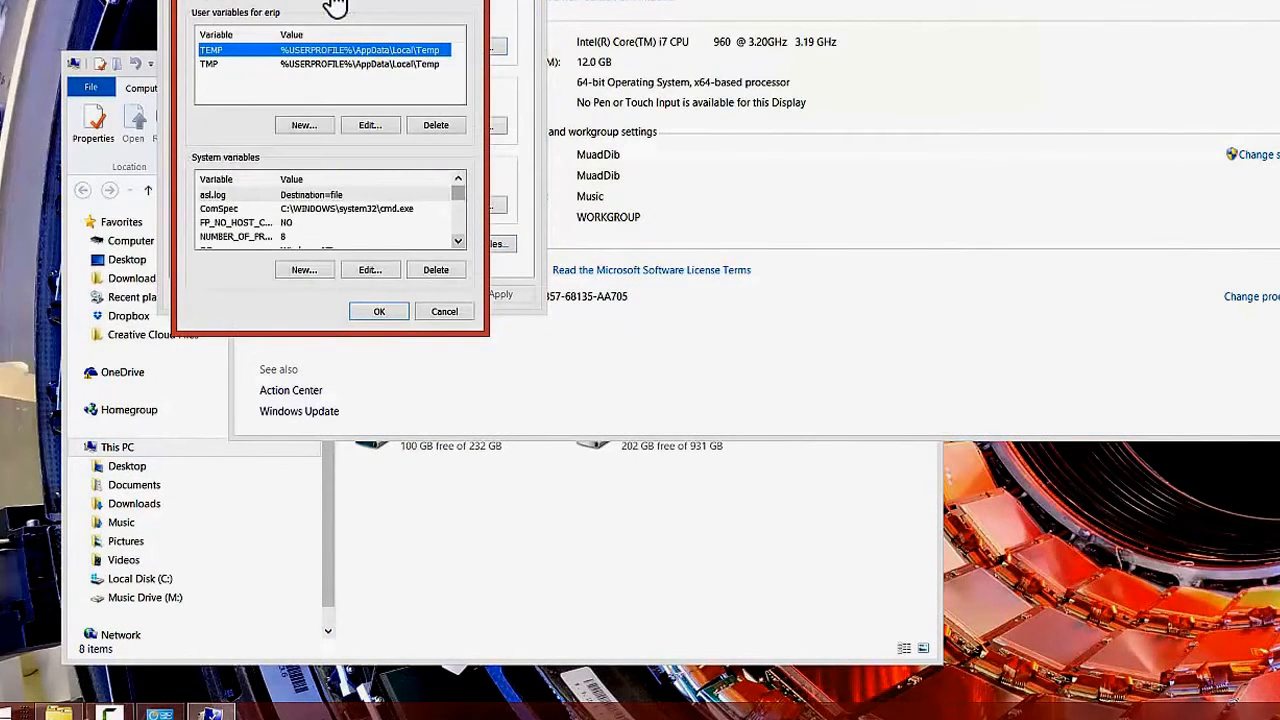
Step: Edit the system Path variable so its value ends with C:\MinGW\bin; and save the changes, closing the open windows
scroll(330, 215, down, 3)
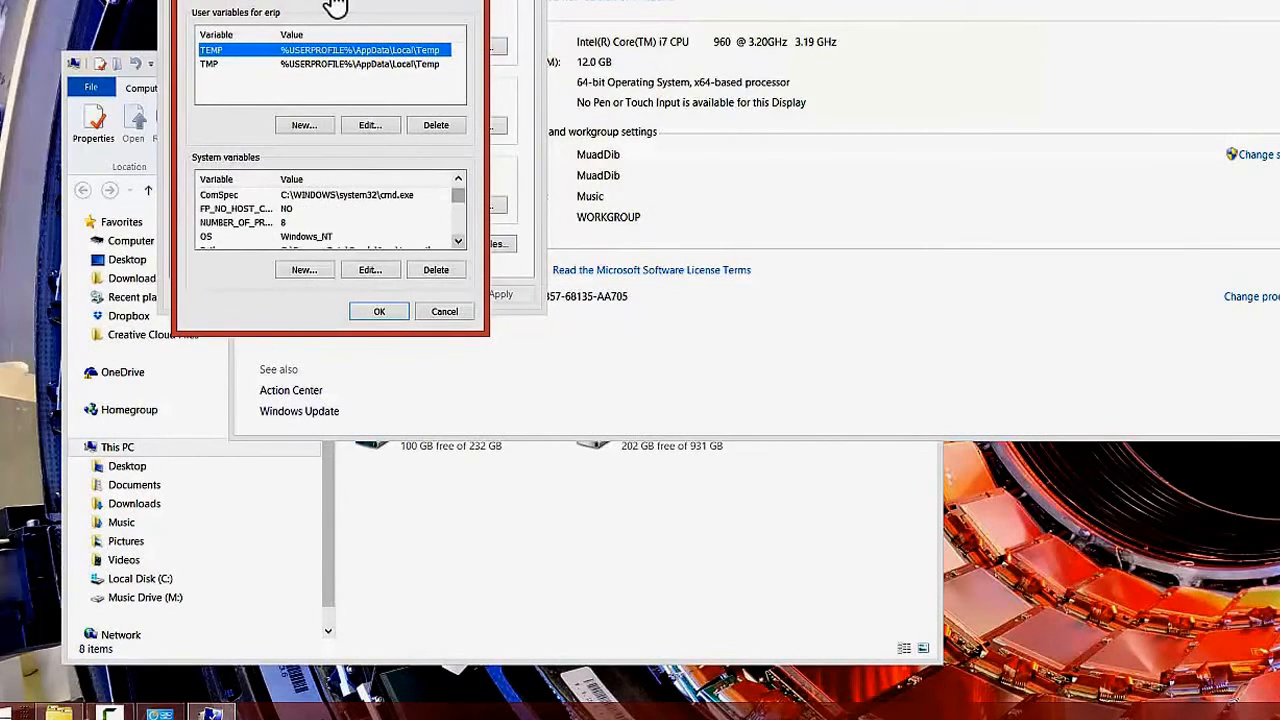
click(237, 223)
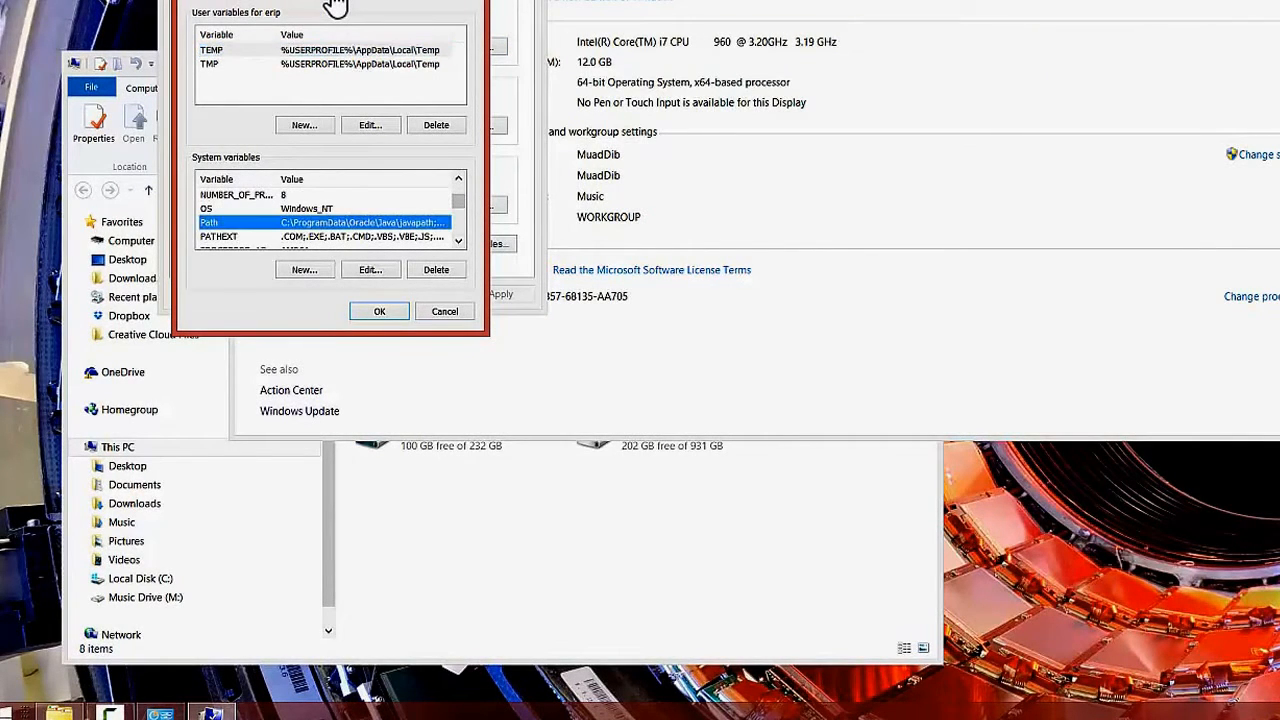
click(371, 270)
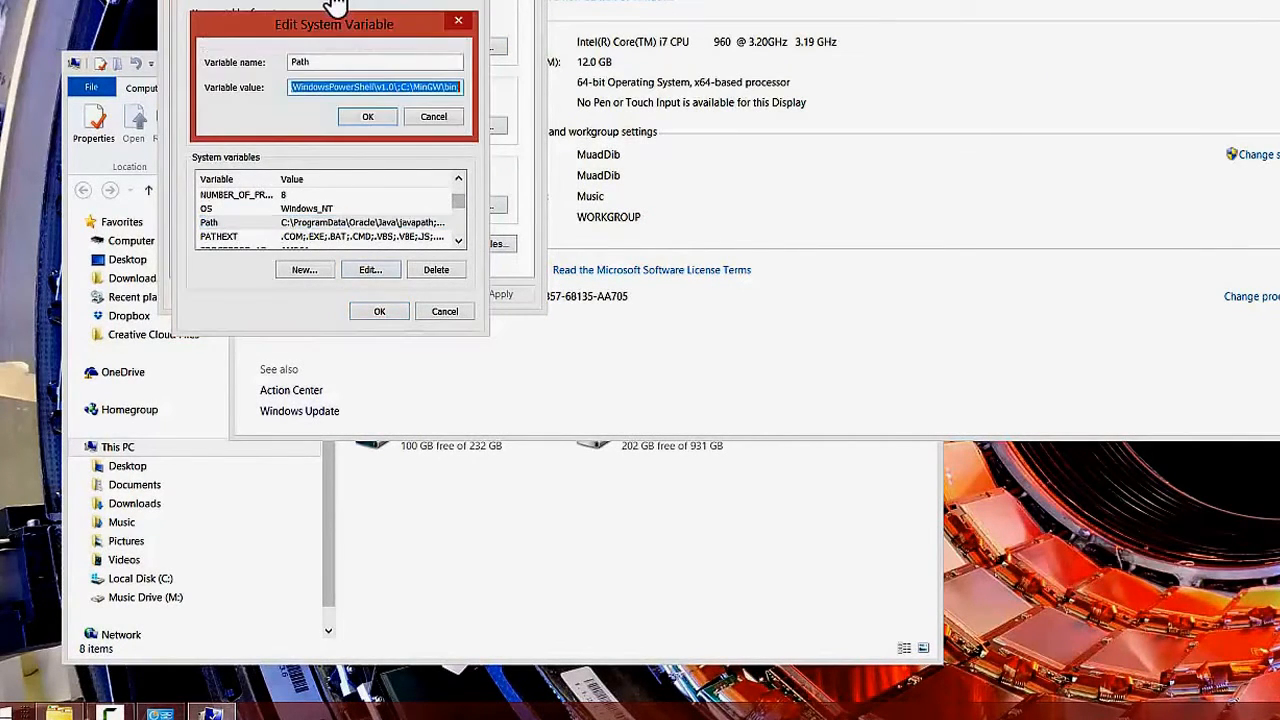
key(End)
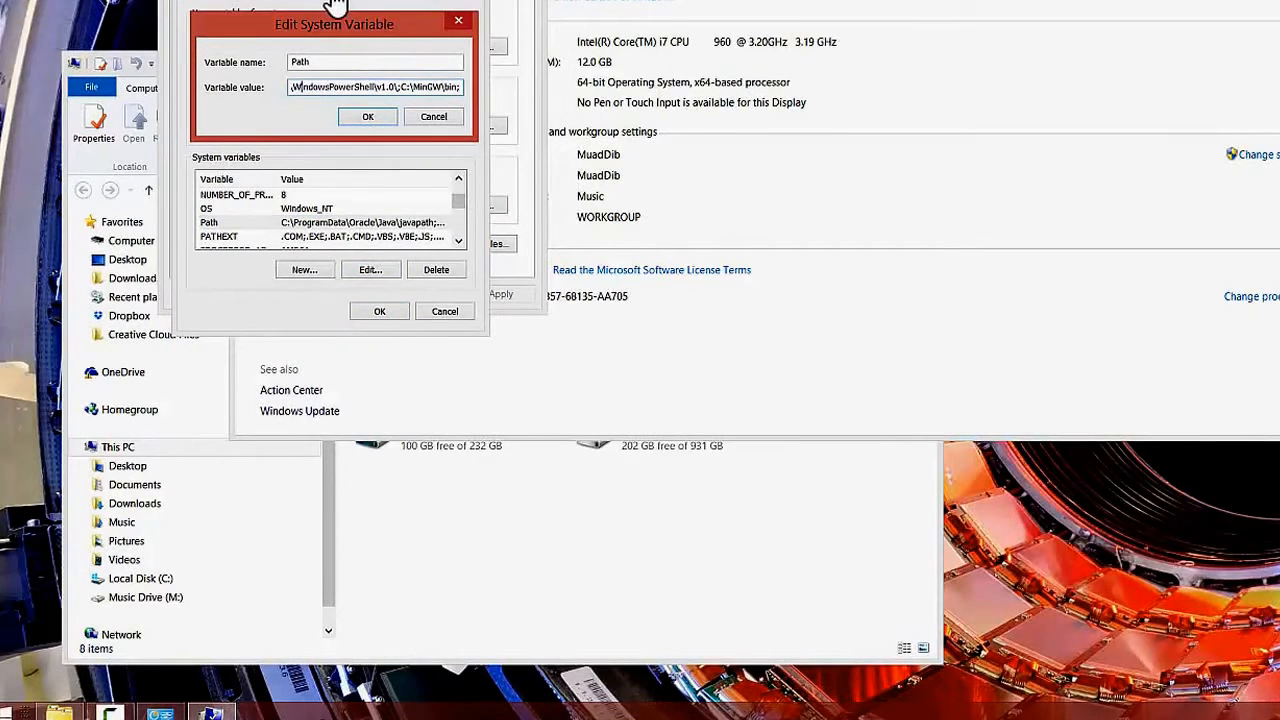
drag(400, 87, 461, 87)
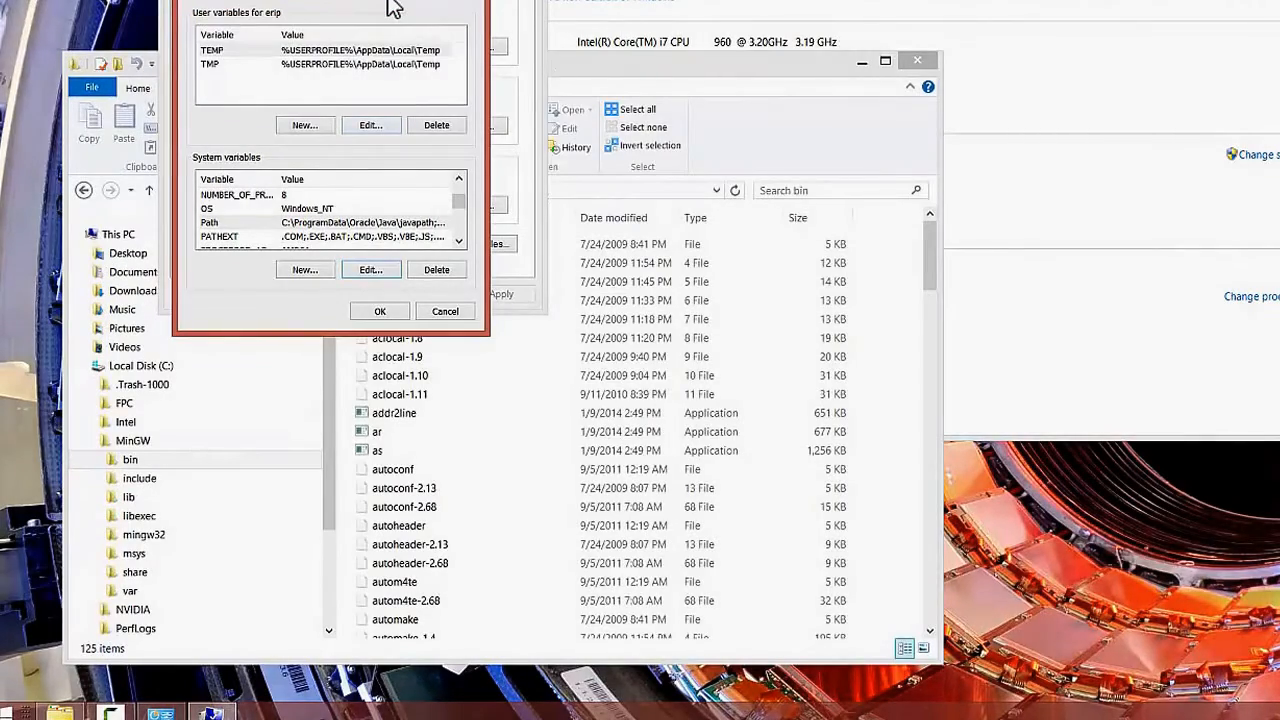
click(380, 311)
click(372, 296)
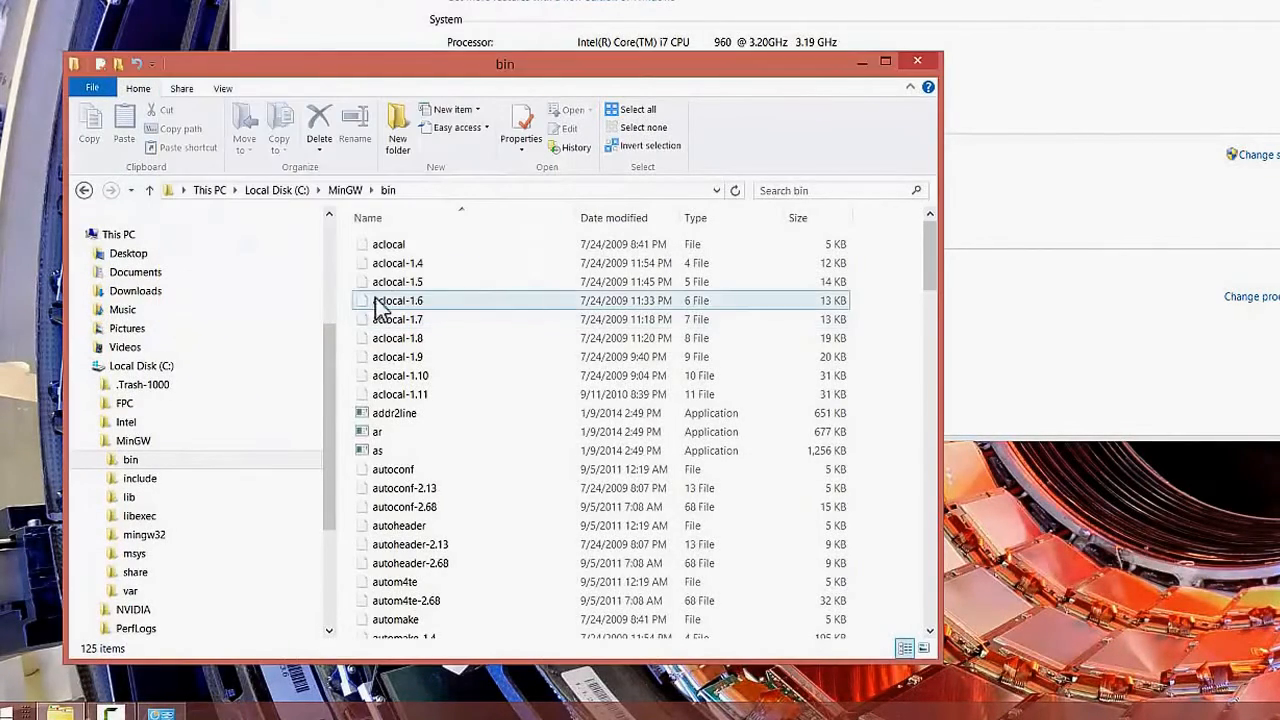
click(908, 63)
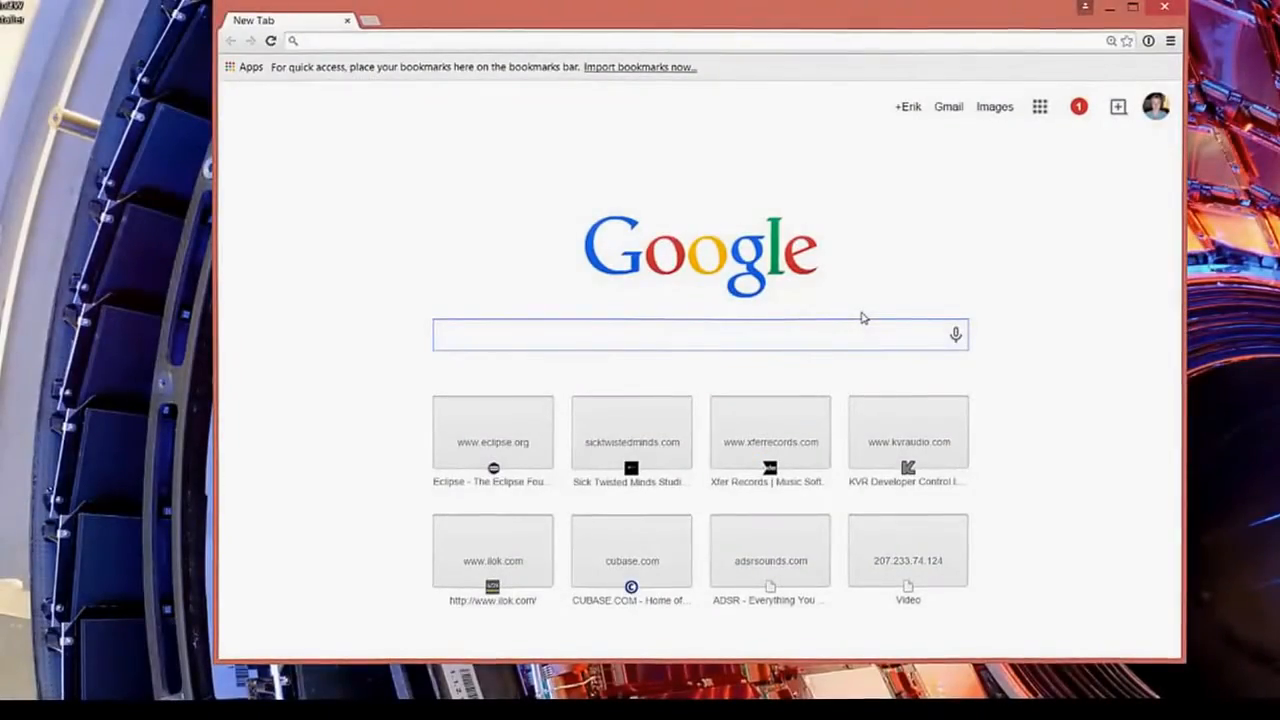
Step: Go to the eclipse.org downloads and download eclipse-cpp-luna-SR1a-win32-x86_64.zip from the ibiblio mirror
text(eclipse.o)
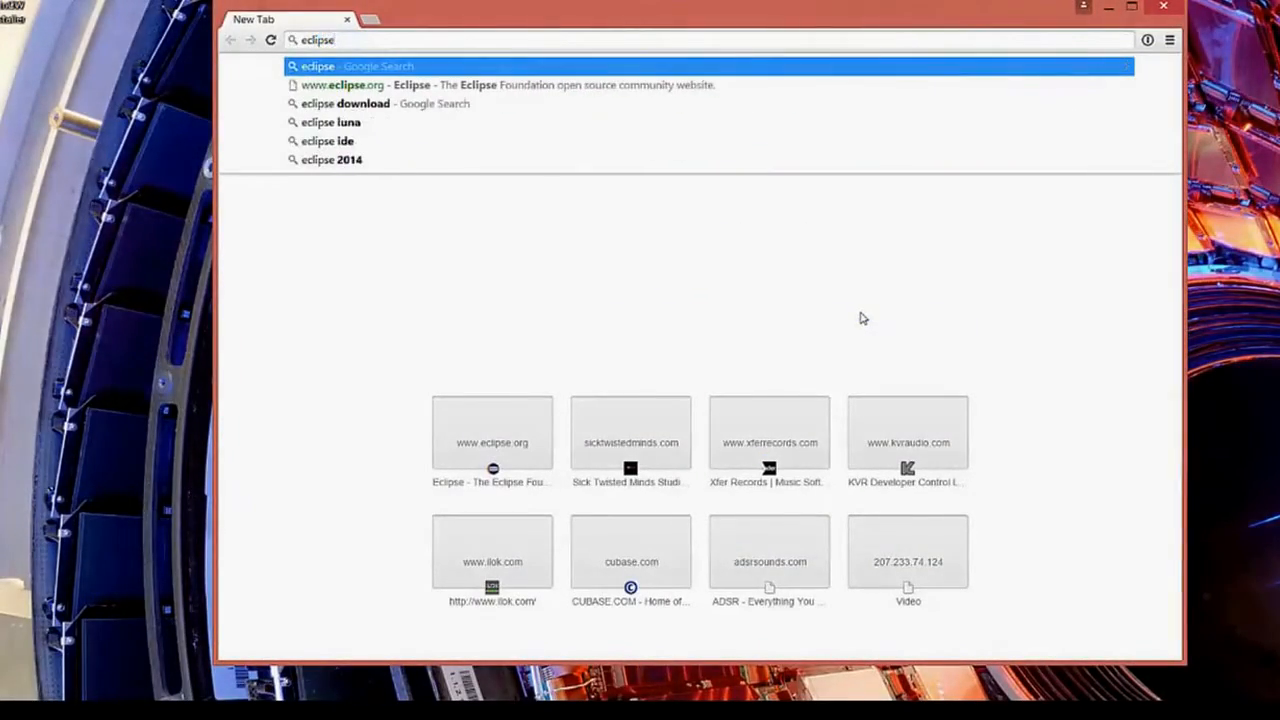
text(rg)
key(Return)
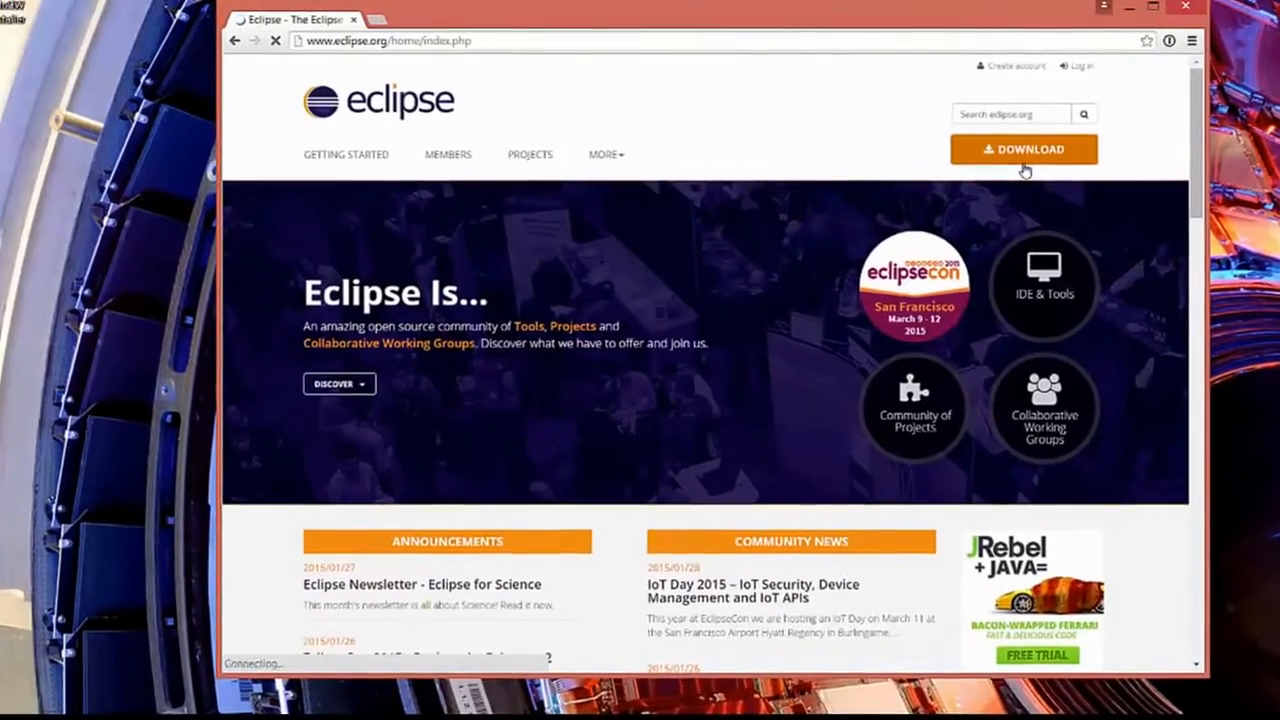
click(1015, 152)
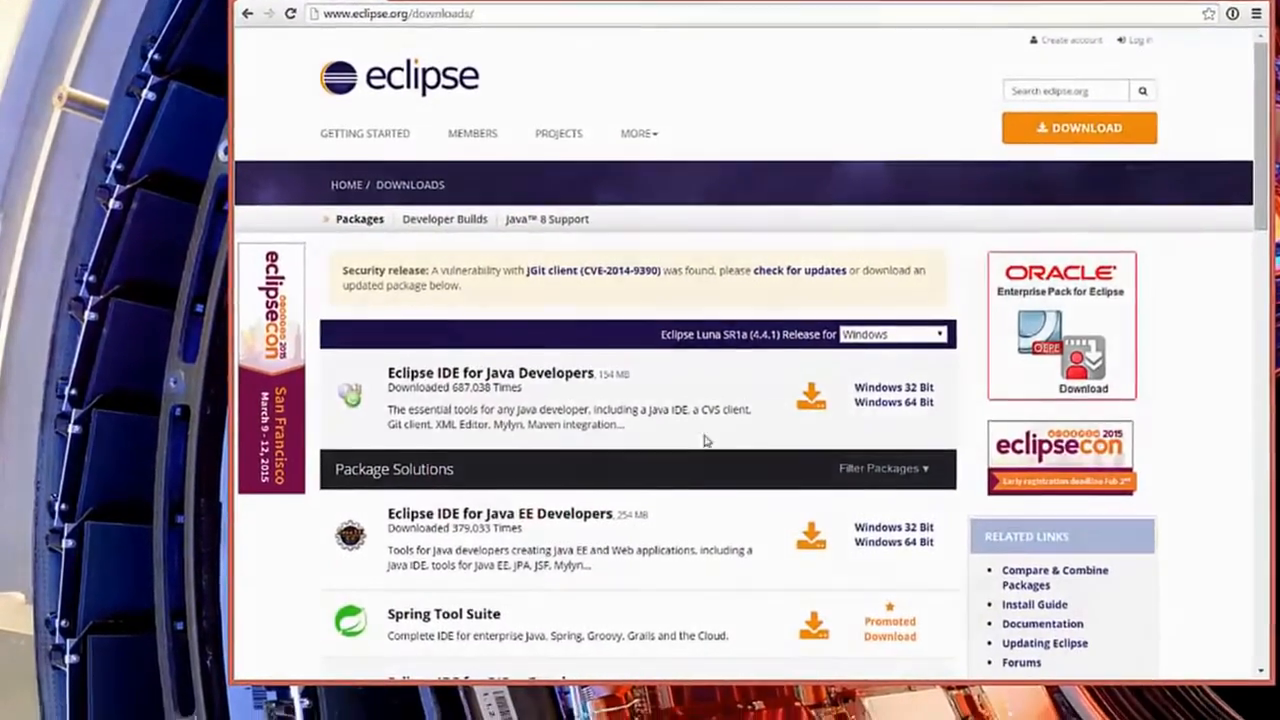
scroll(612, 490, down, 3)
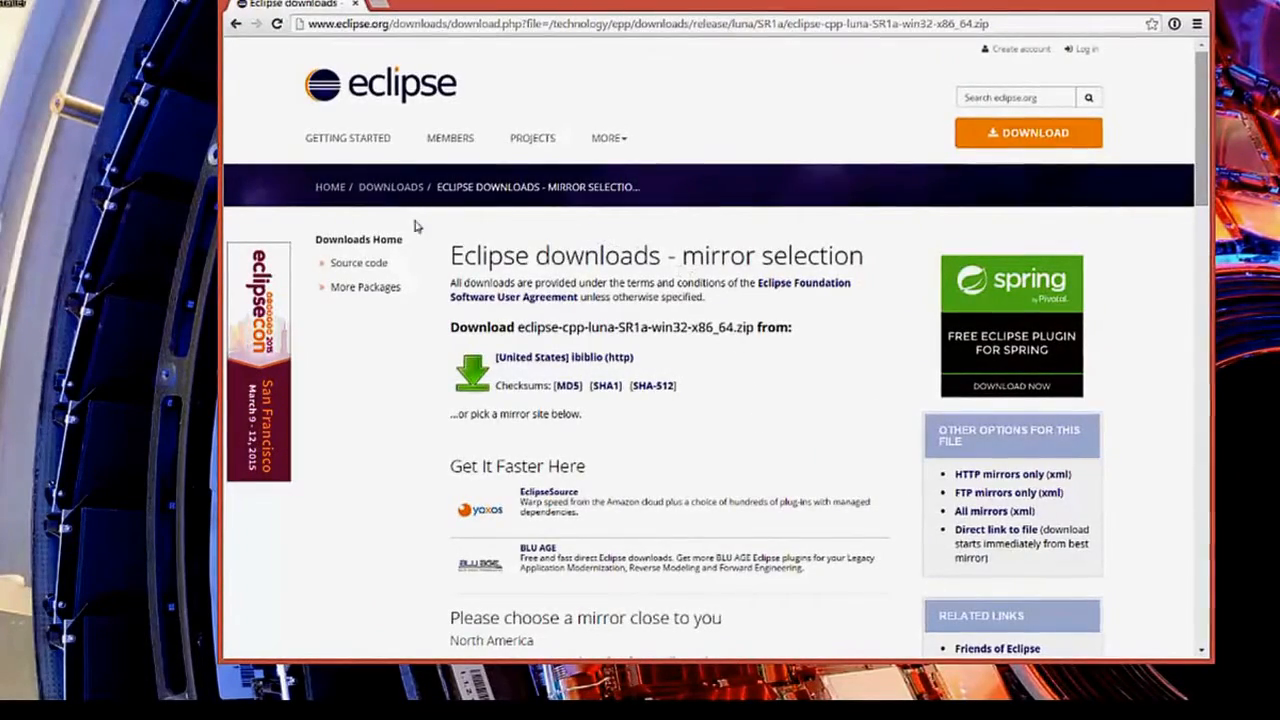
click(531, 360)
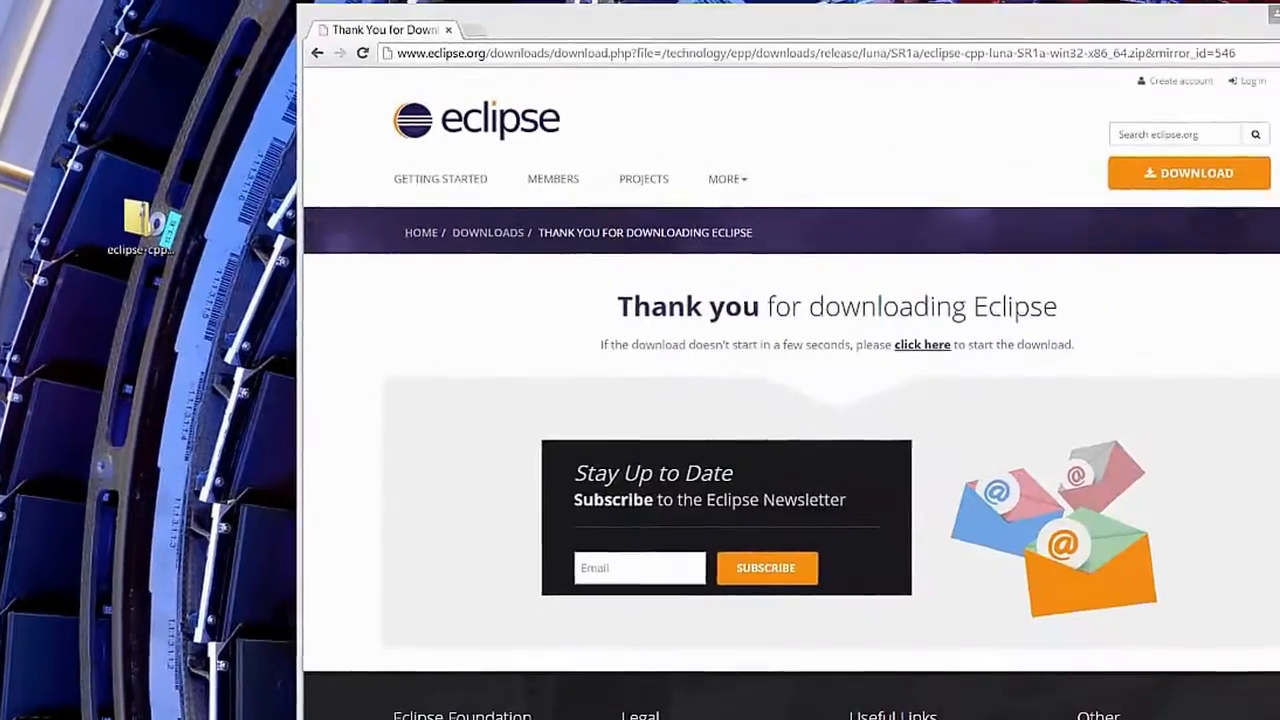
Step: Extract the downloaded Eclipse archive to C:\Program Files, granting administrator permission for the copy
drag(2, 290, 729, 33)
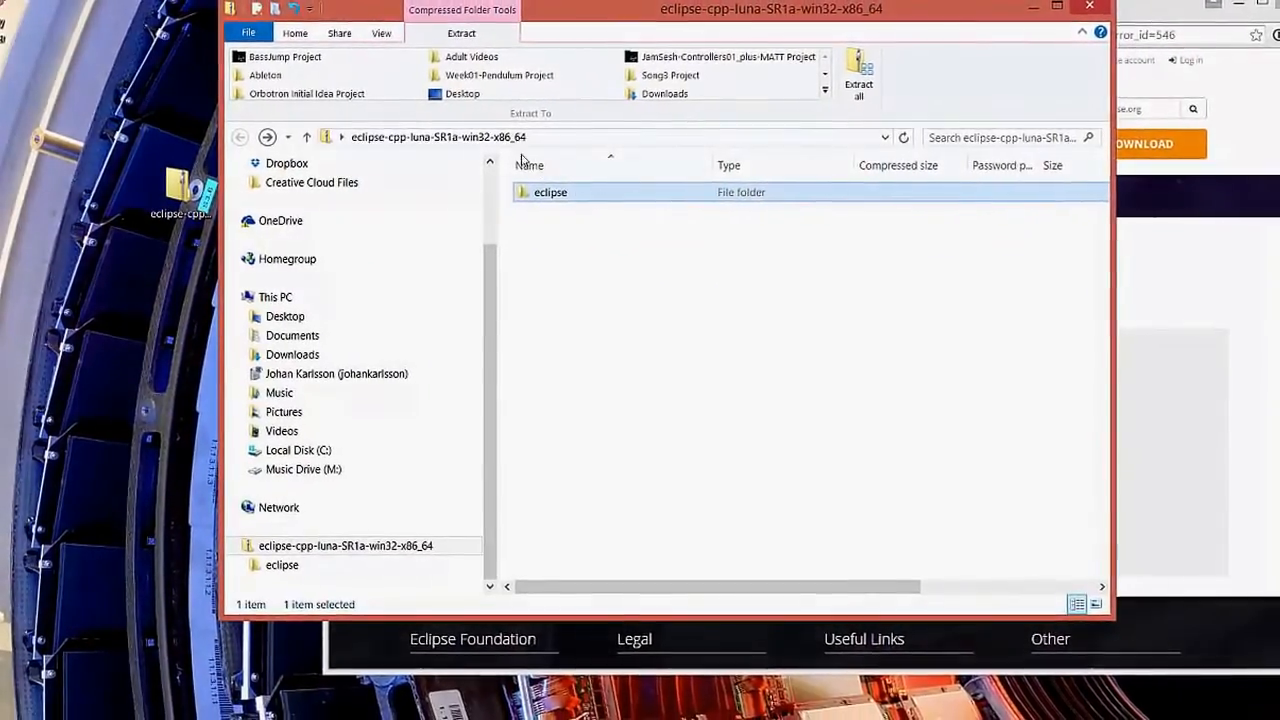
click(858, 77)
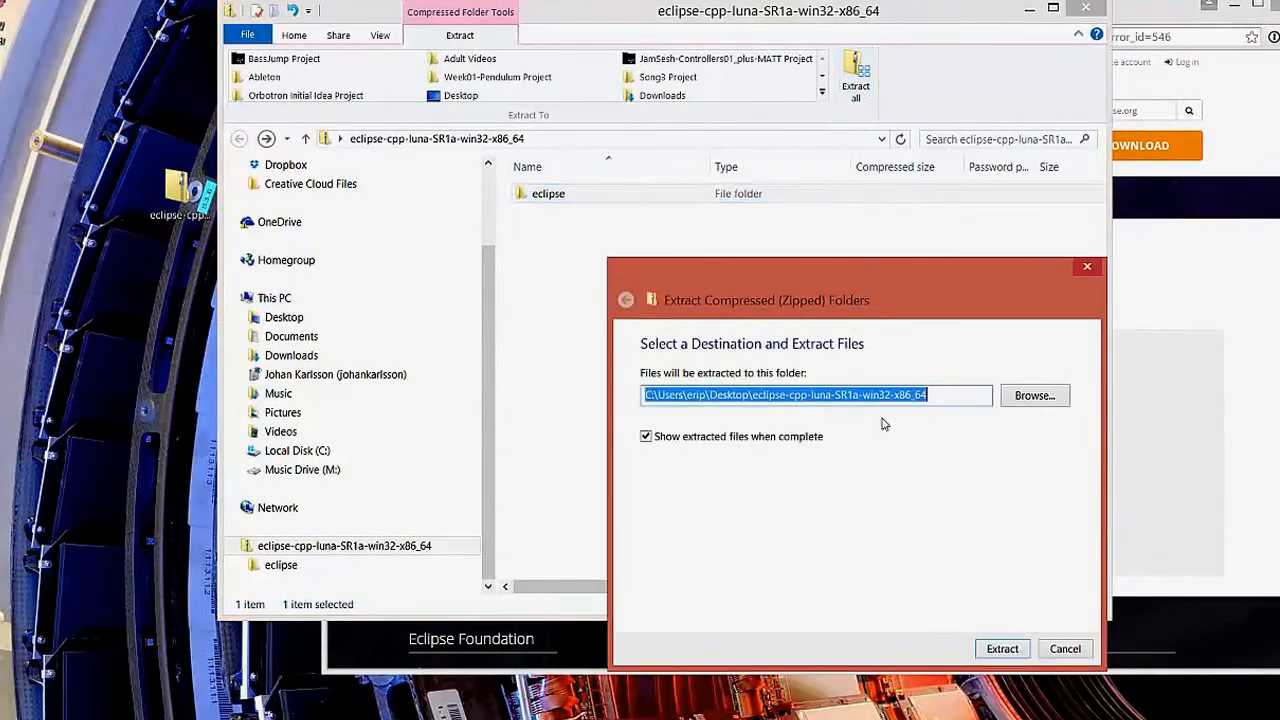
click(1035, 395)
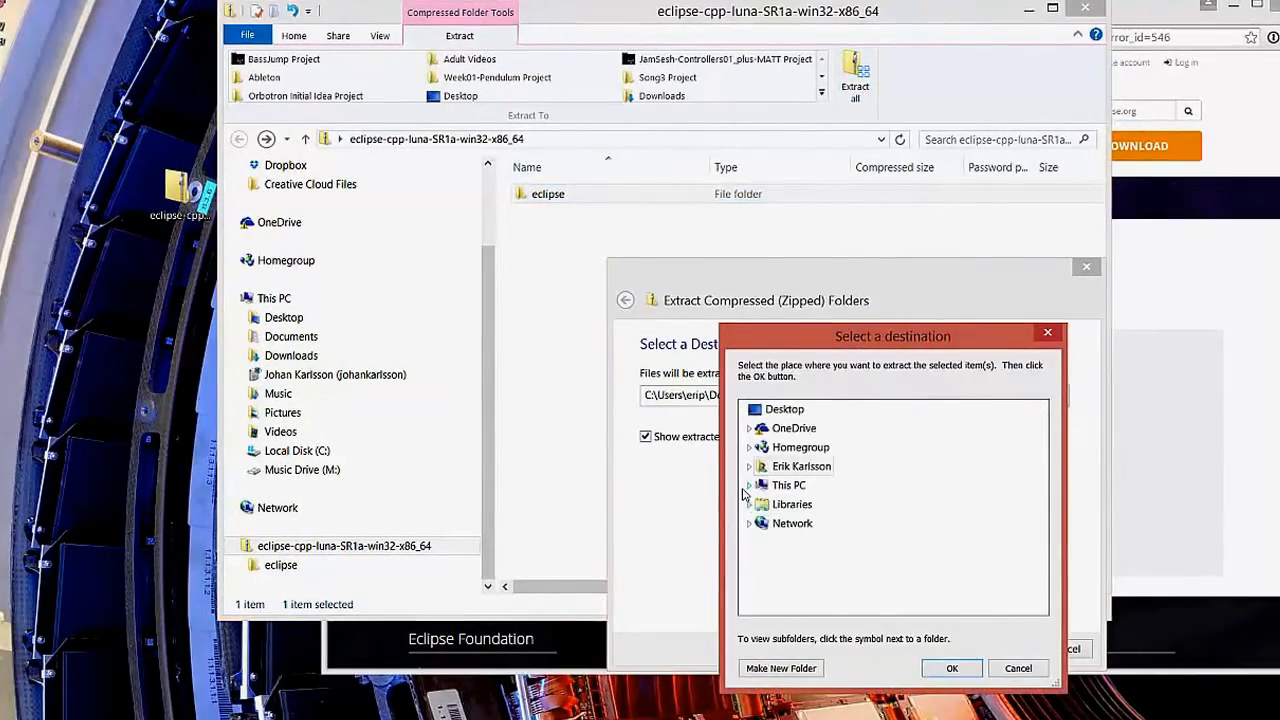
click(748, 486)
click(757, 606)
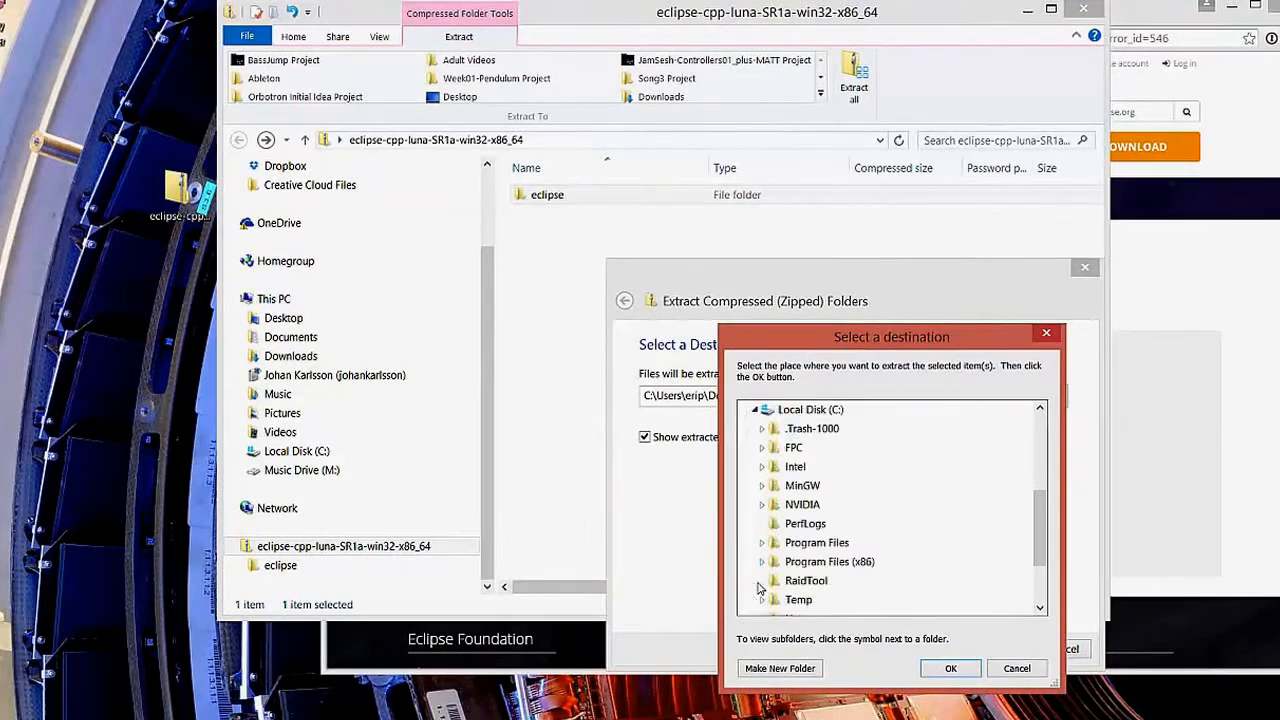
double_click(812, 543)
click(950, 668)
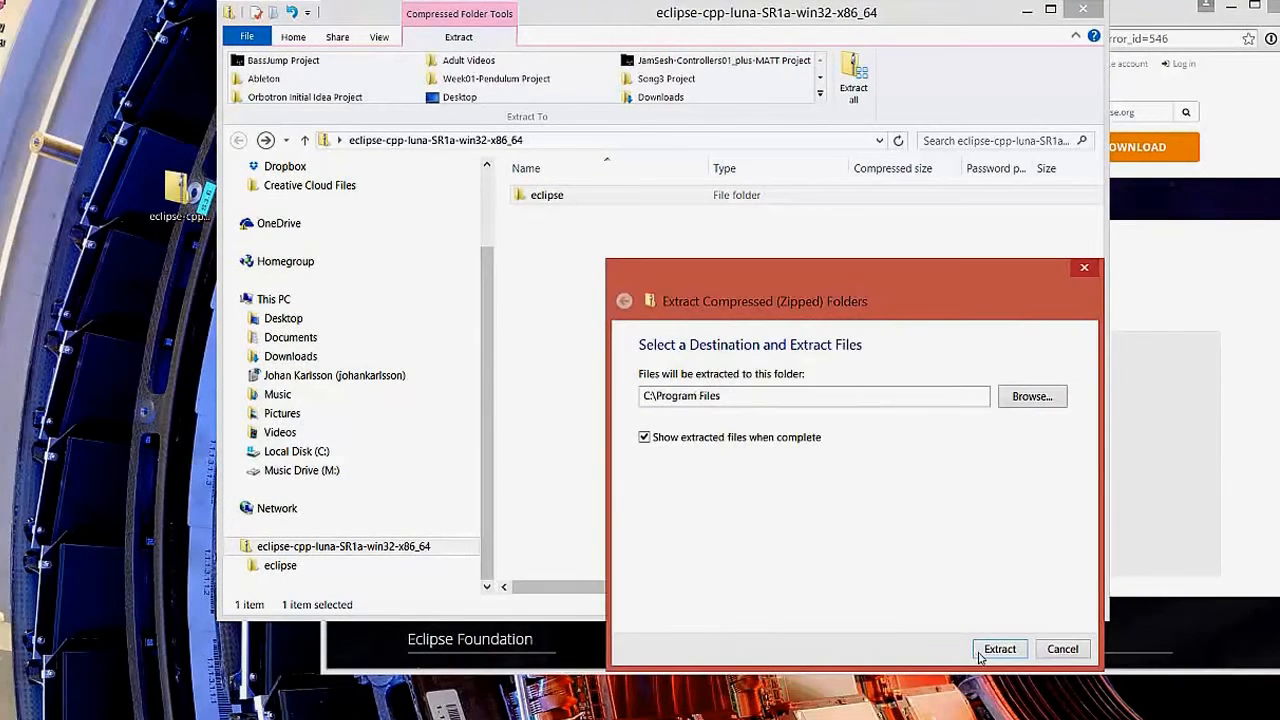
click(981, 651)
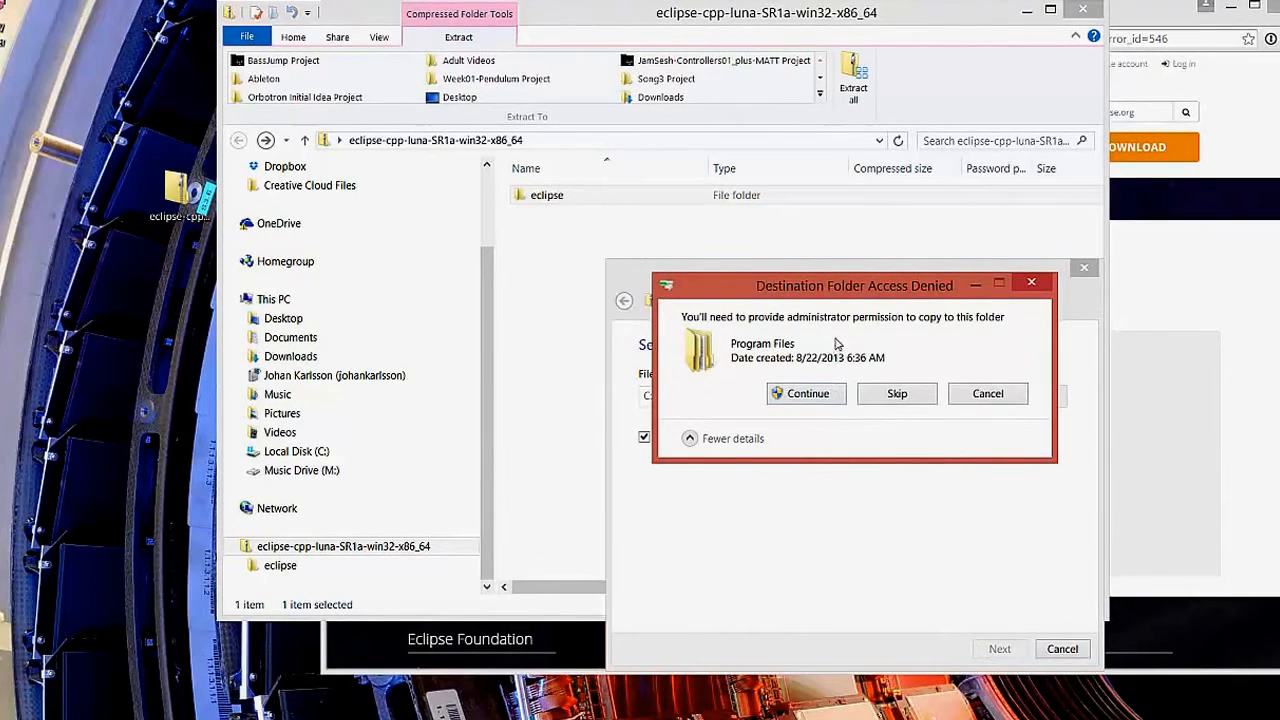
click(812, 395)
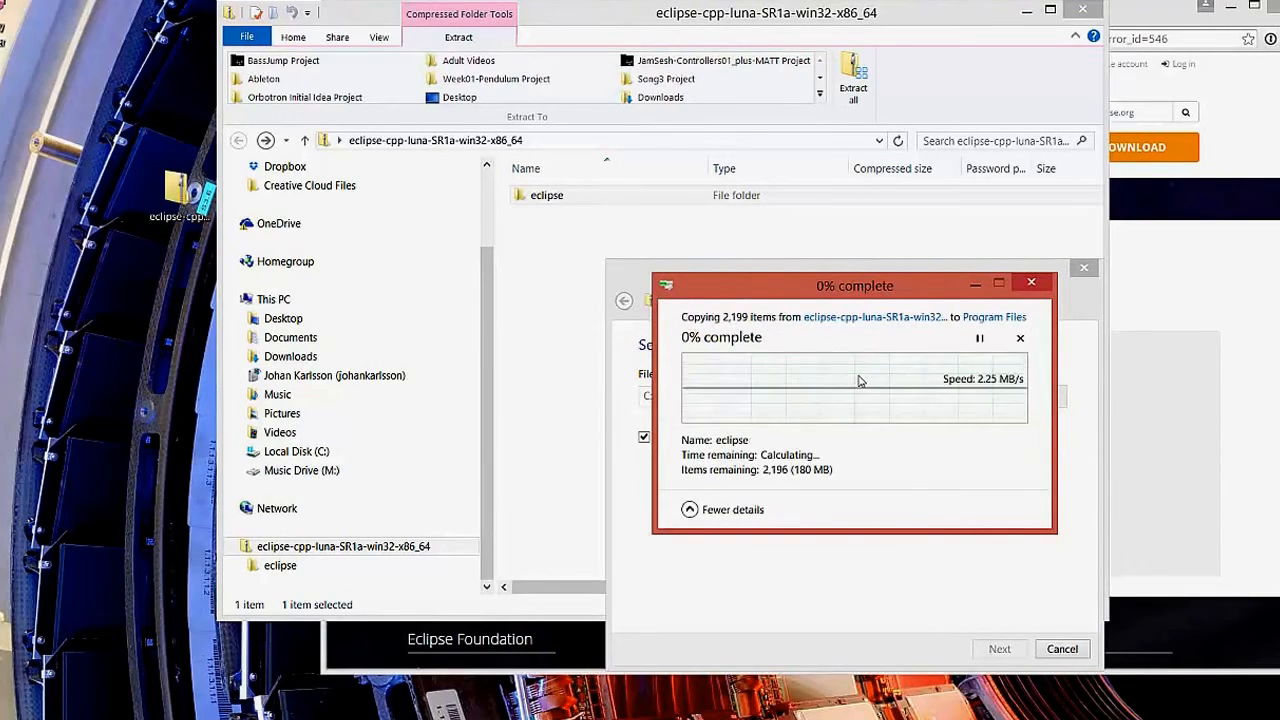
Step: Launch the eclipse application from C:\Program Files\eclipse and close the folder window
click(240, 451)
click(242, 470)
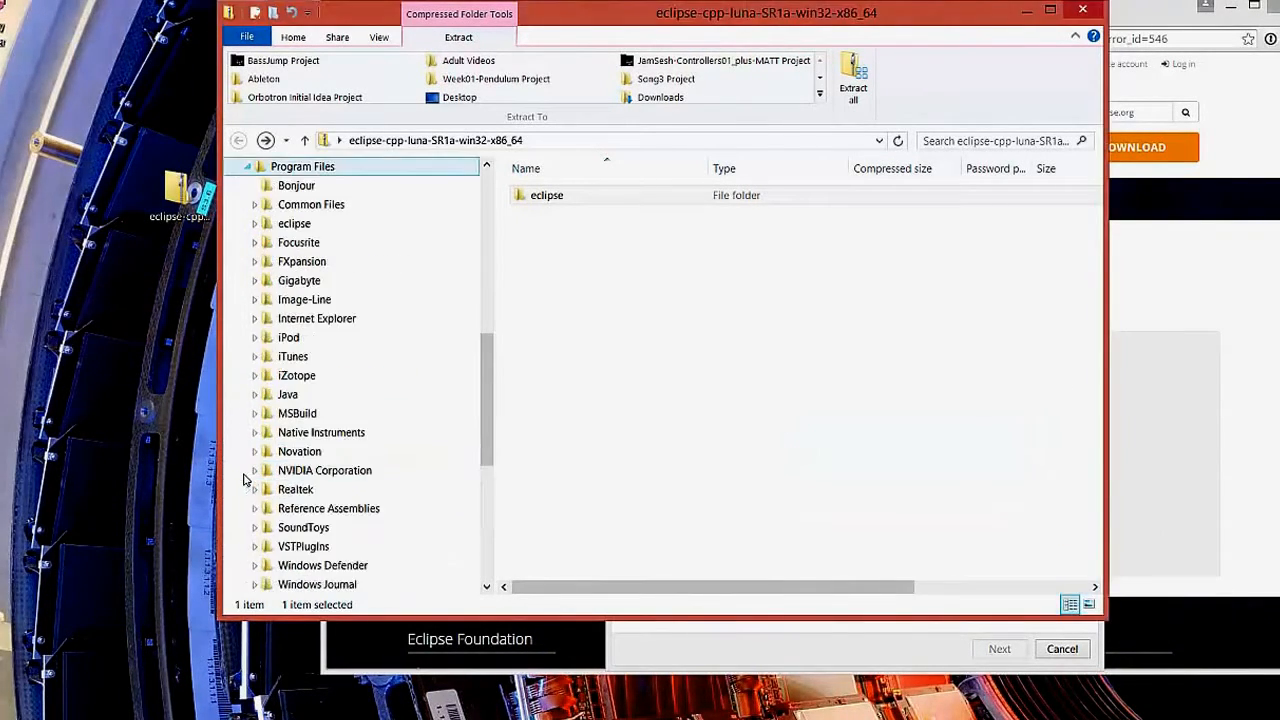
click(293, 225)
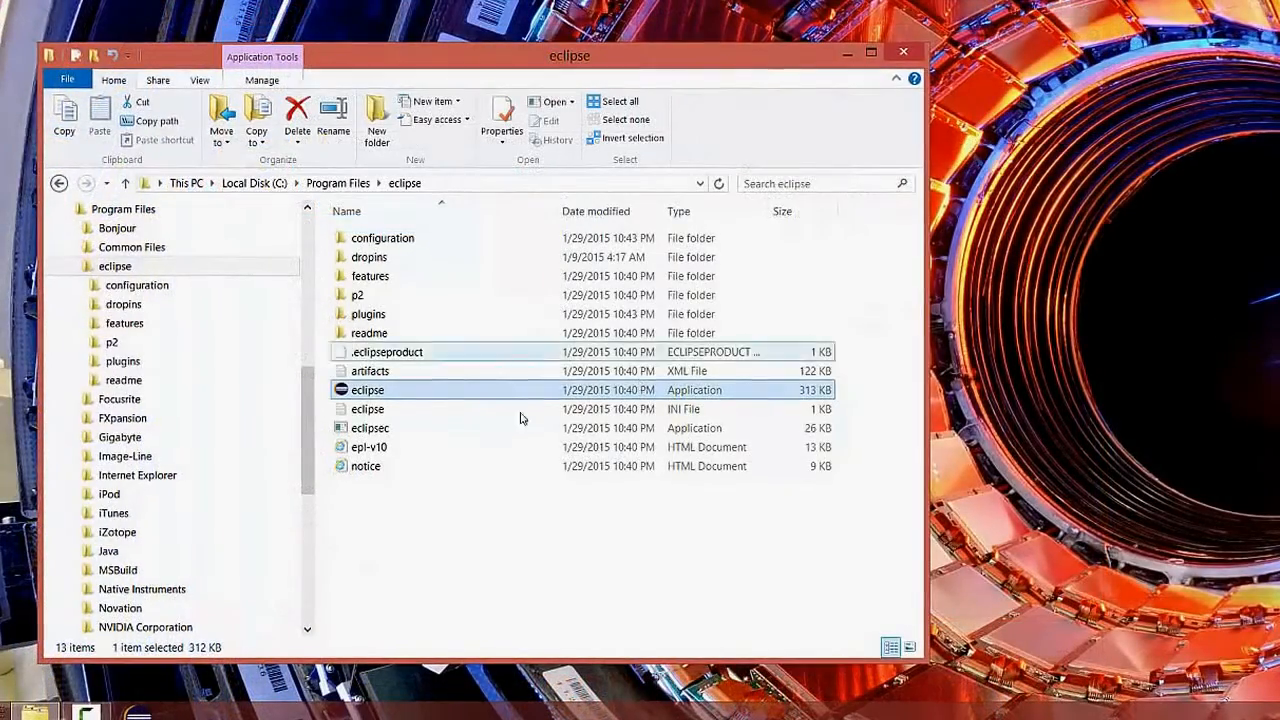
double_click(358, 391)
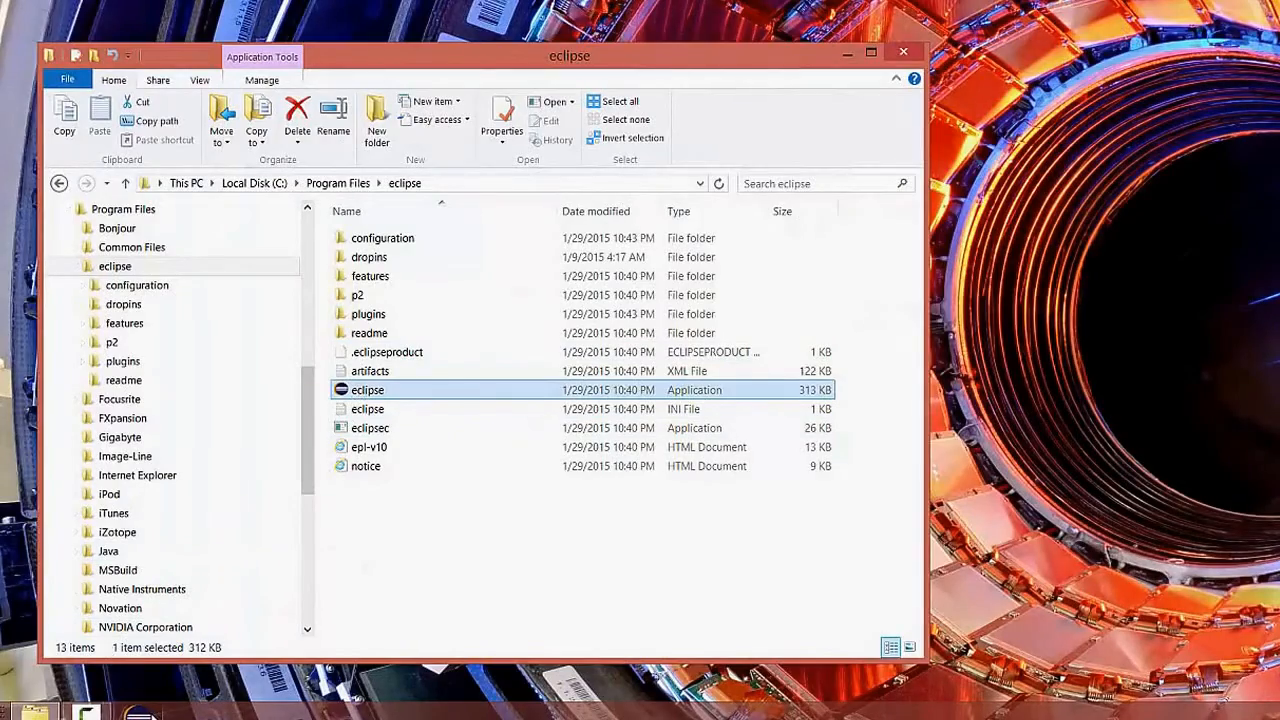
click(903, 52)
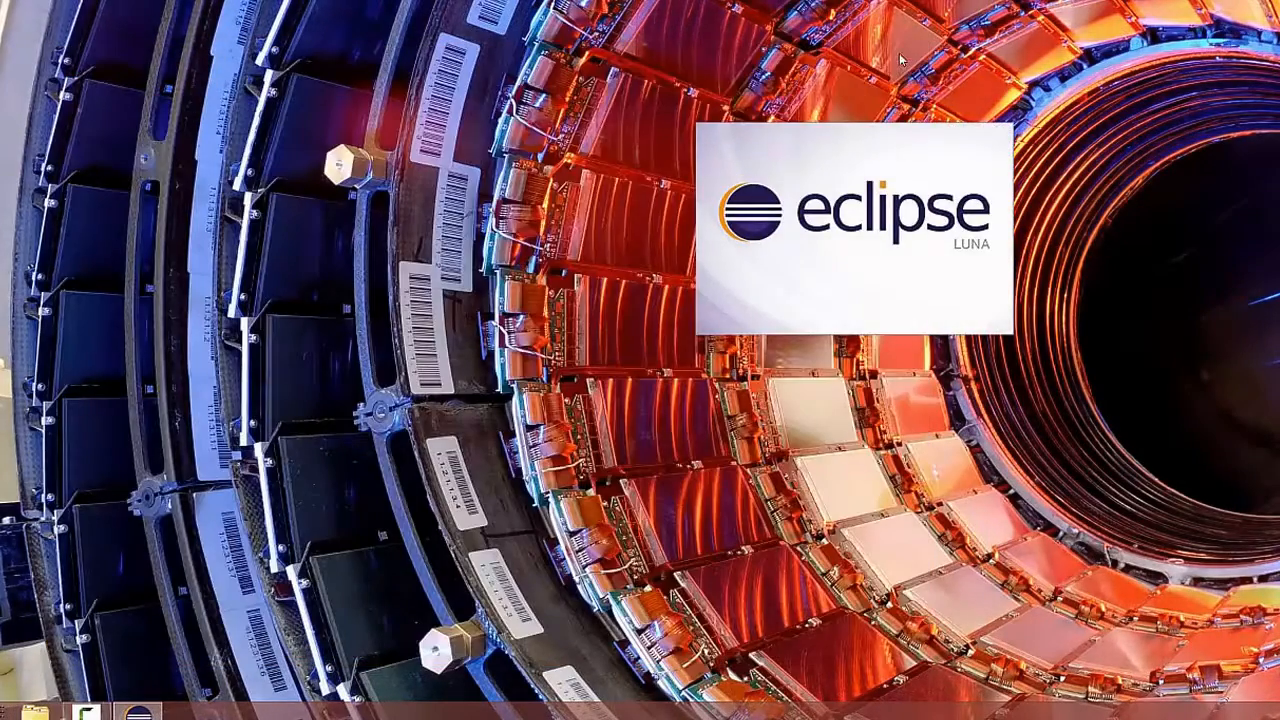
click(950, 275)
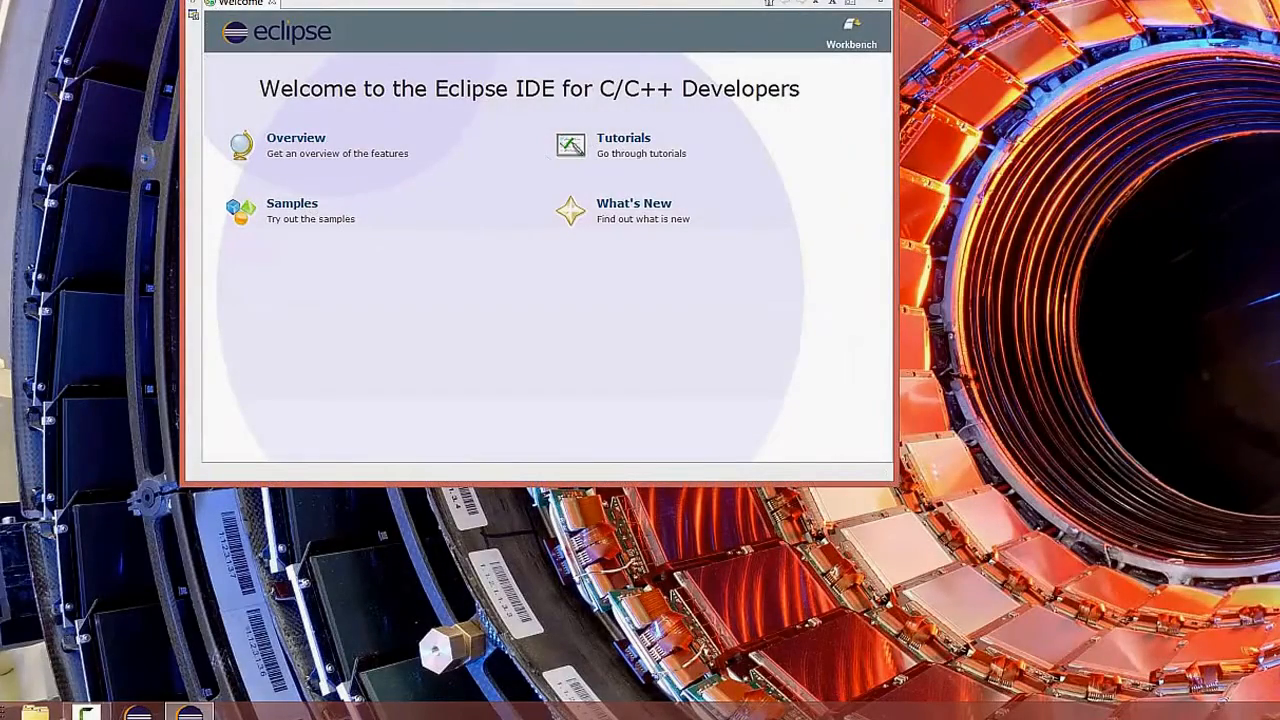
Step: Move the Eclipse window to the desktop's upper-left corner and enlarge it to fill most of the screen
drag(235, 0, 25, 1)
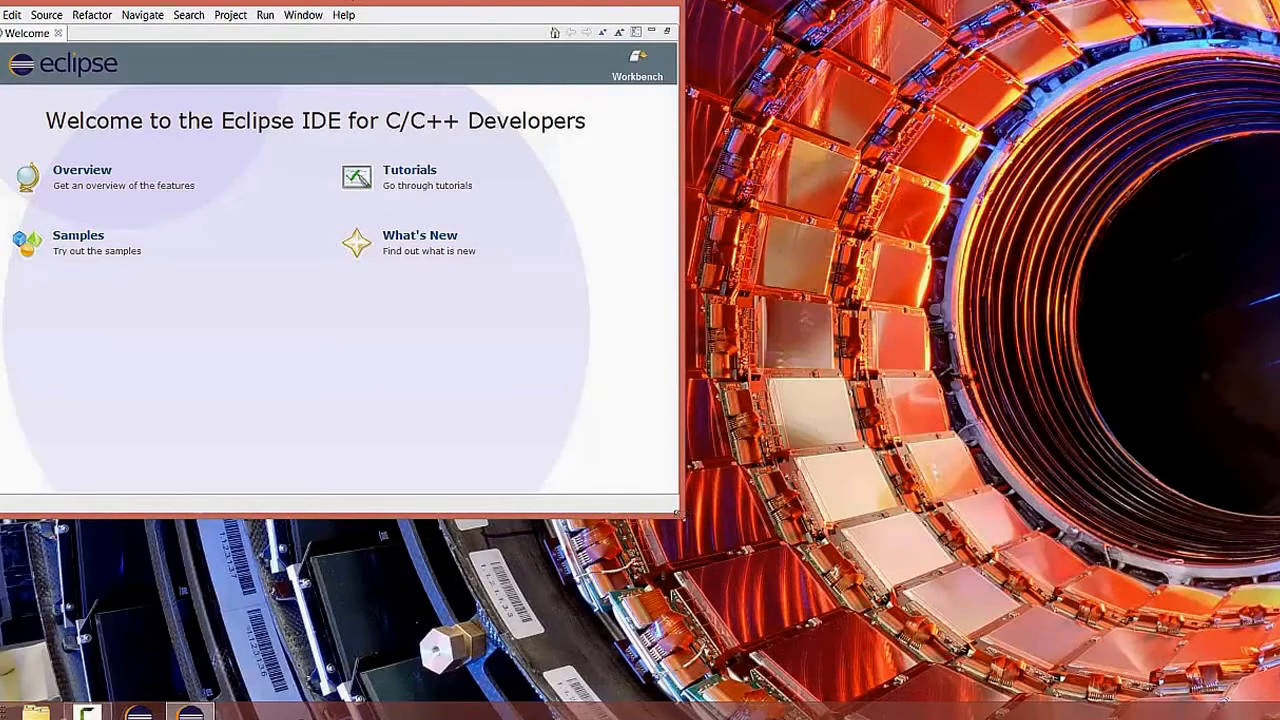
drag(678, 514, 1100, 688)
drag(1097, 685, 1098, 684)
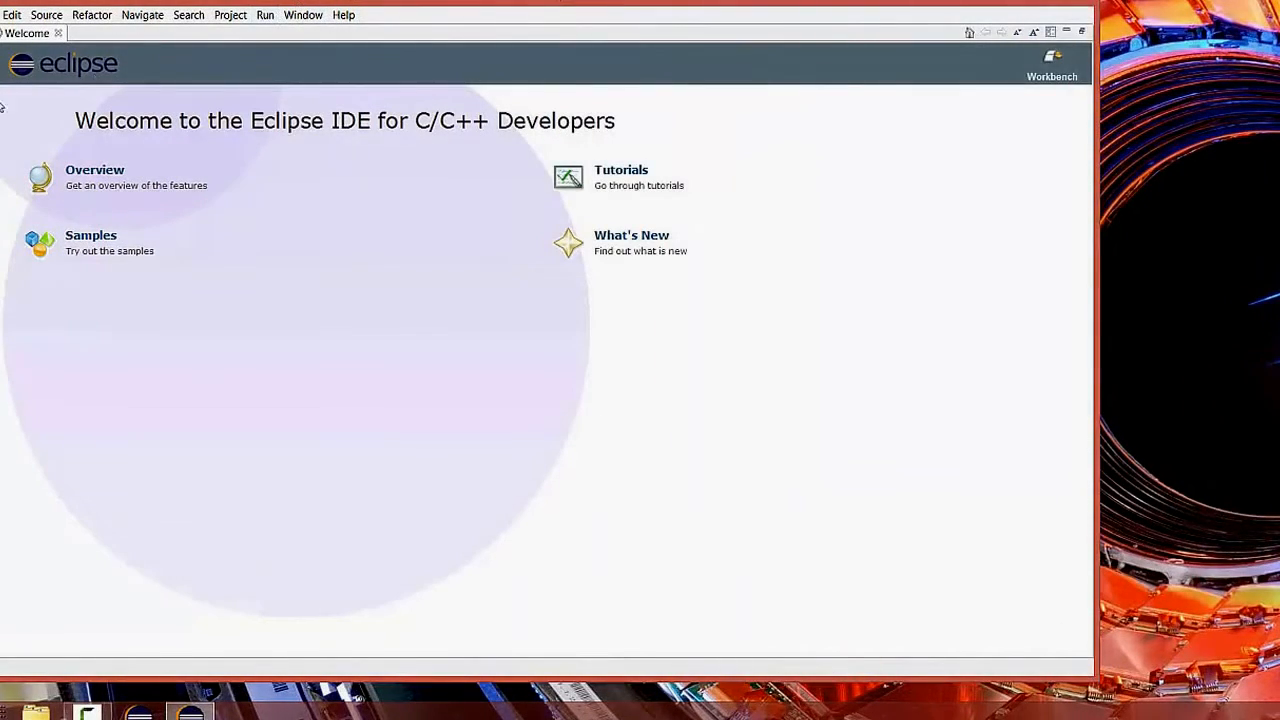
Step: Start a new C++ project of the Executable type Empty Project with the MinGW GCC toolchain
click(0, 15)
mouse_move(20, 34)
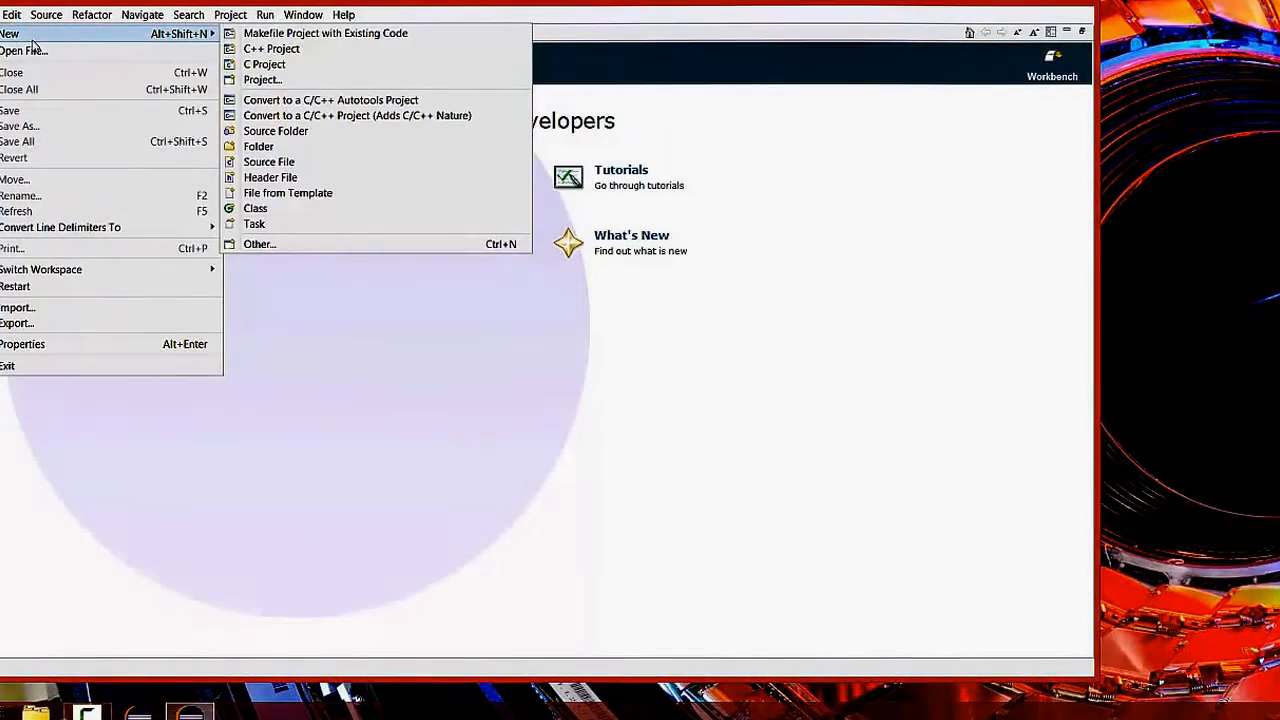
click(265, 50)
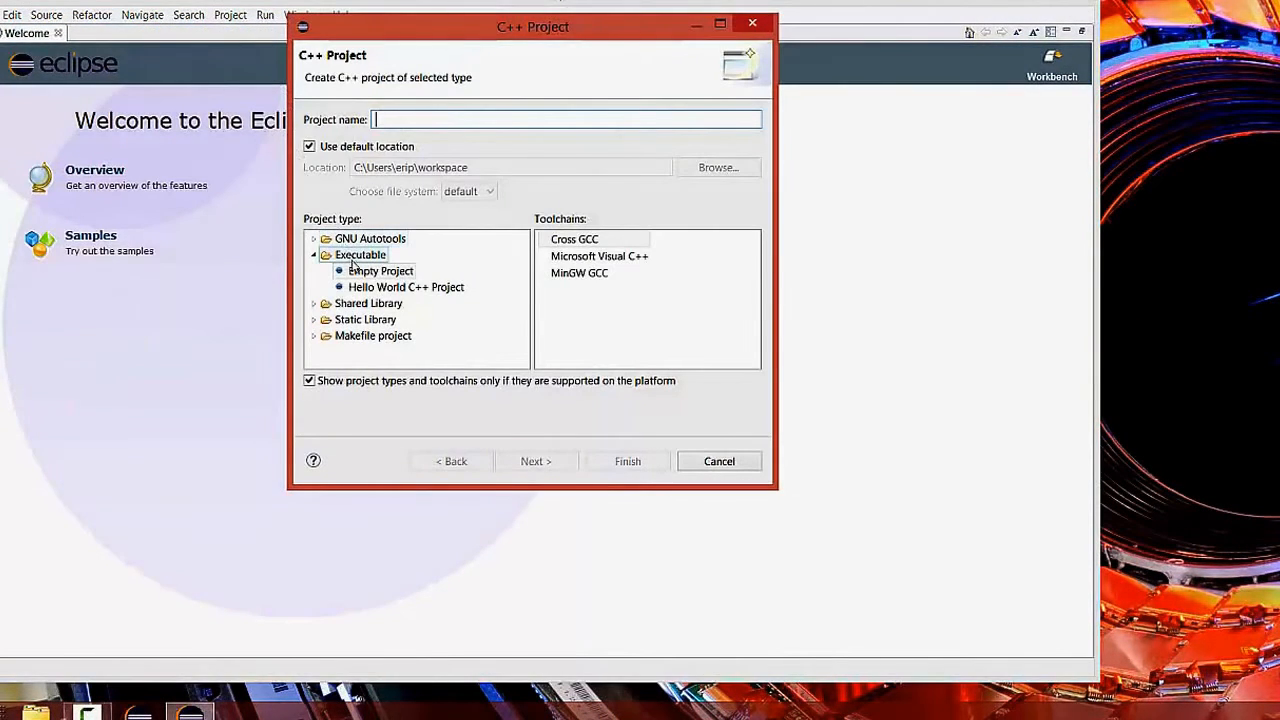
click(375, 271)
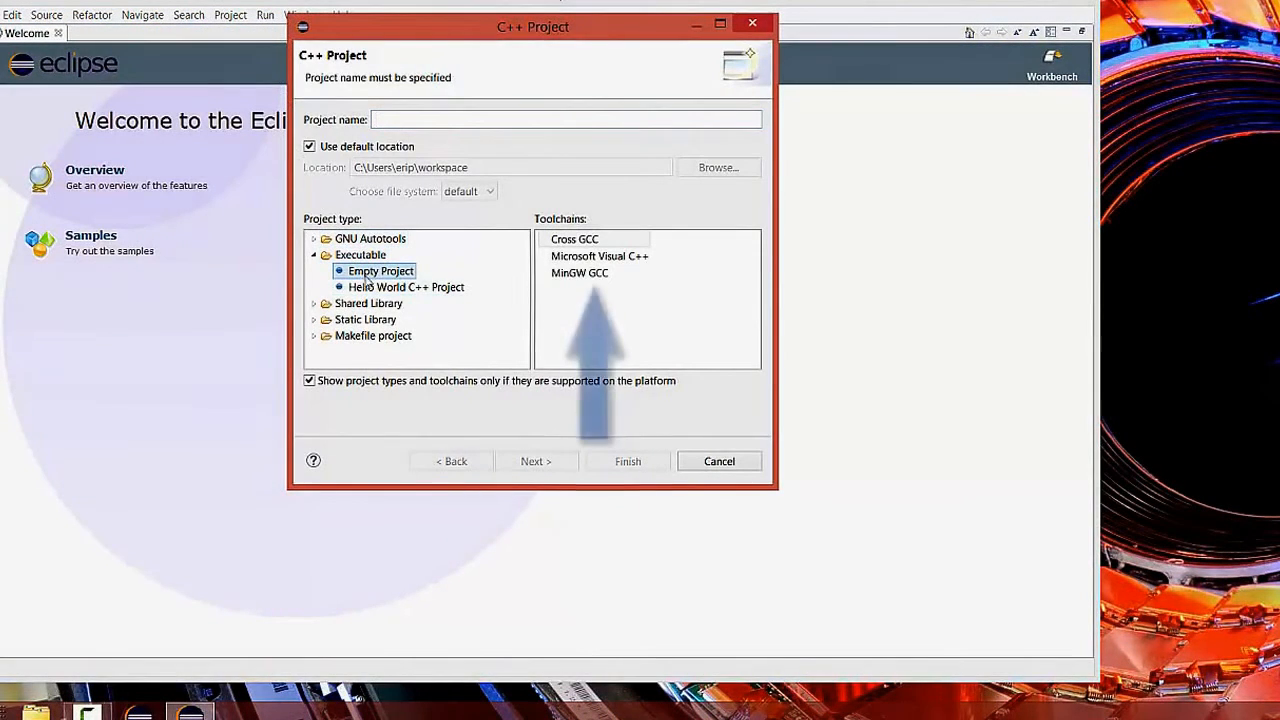
click(580, 274)
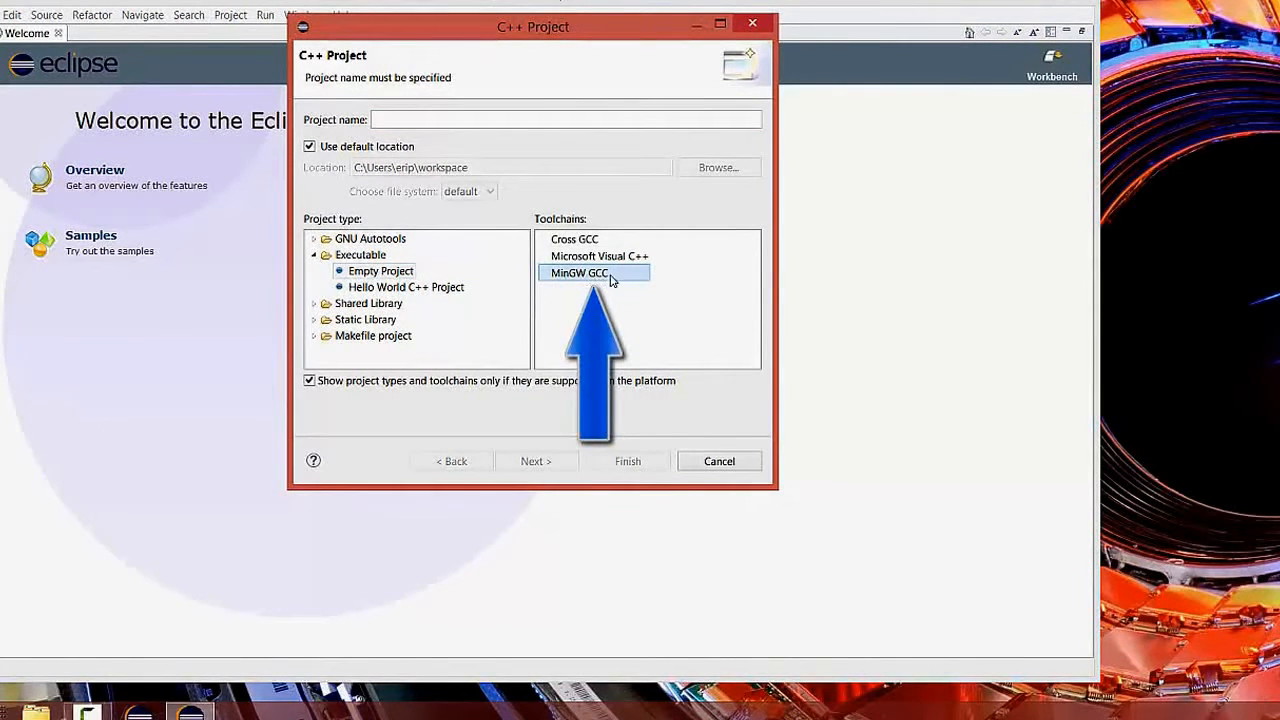
Step: Name the project MyTestProject, finish creating it in the default location, and close the Welcome page
click(413, 119)
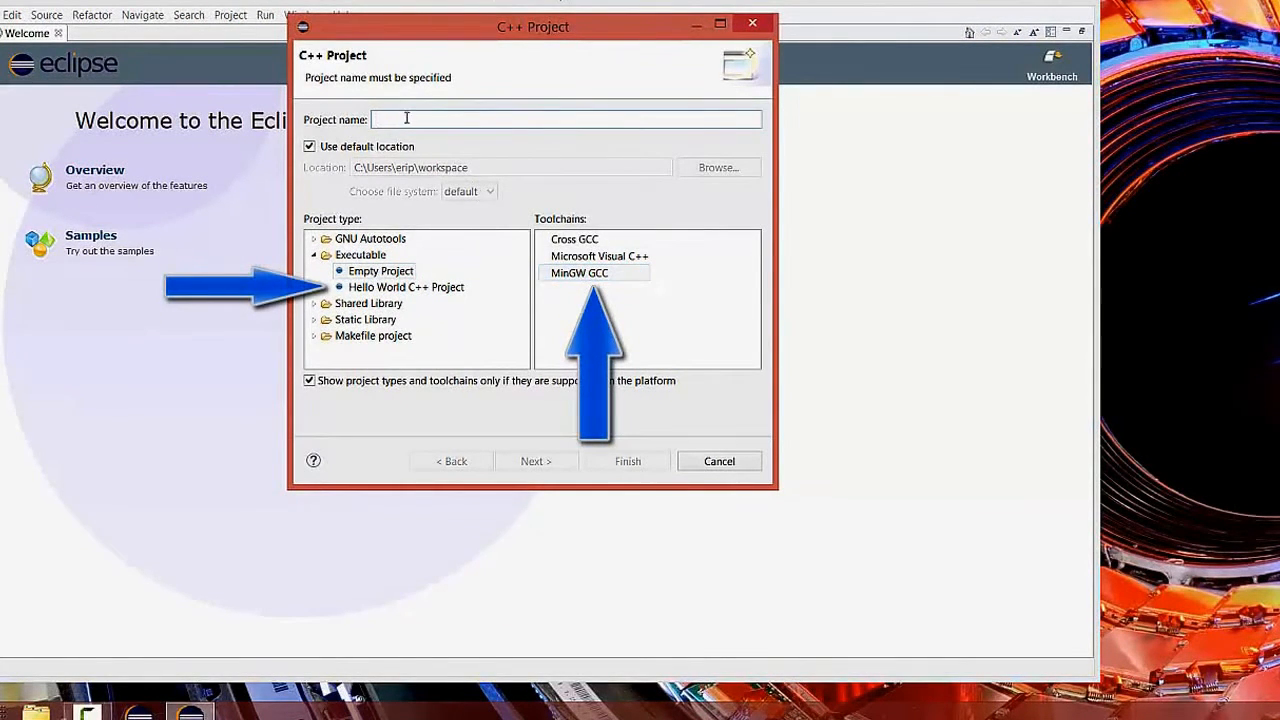
text(He)
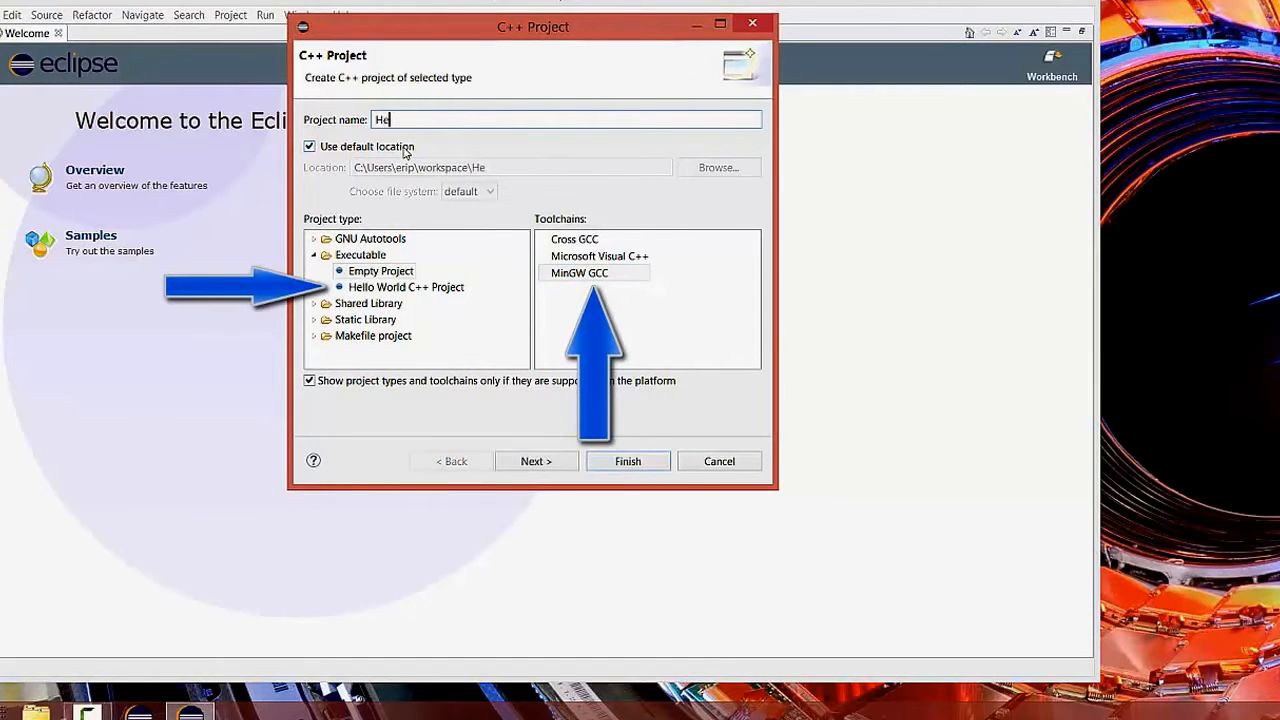
key(BackSpace)
key(BackSpace)
text(My)
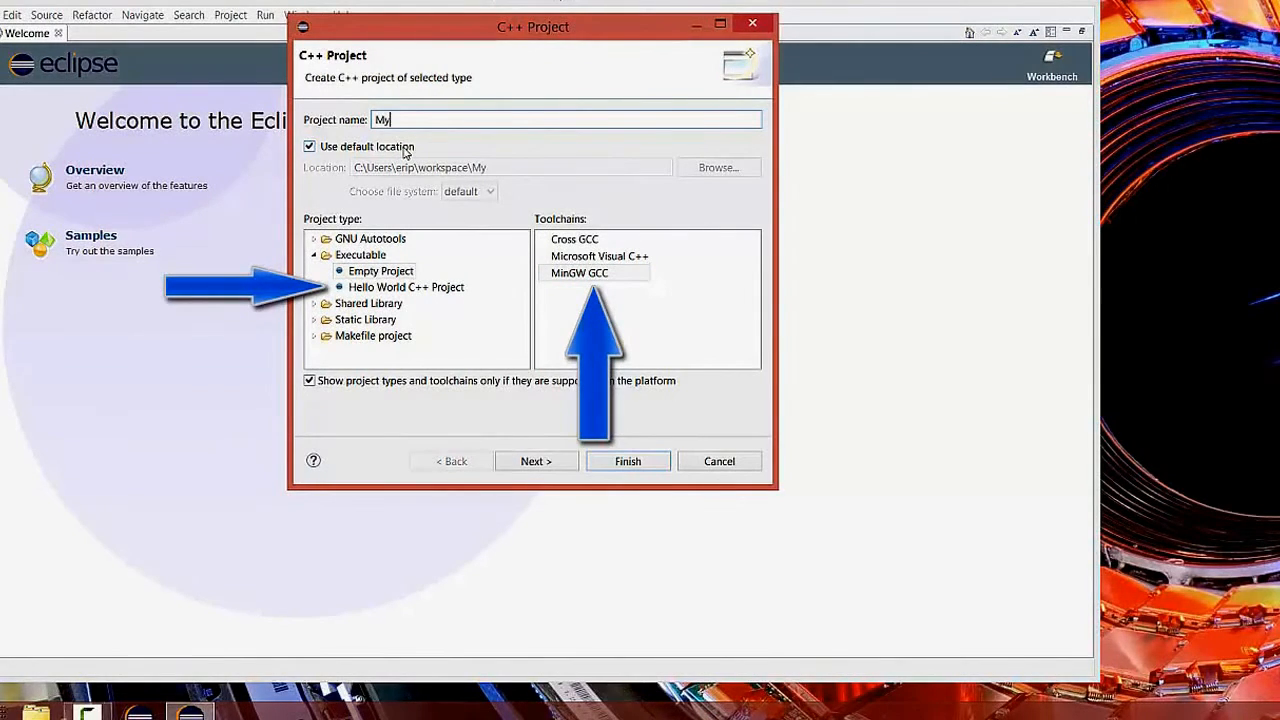
text(TestPro)
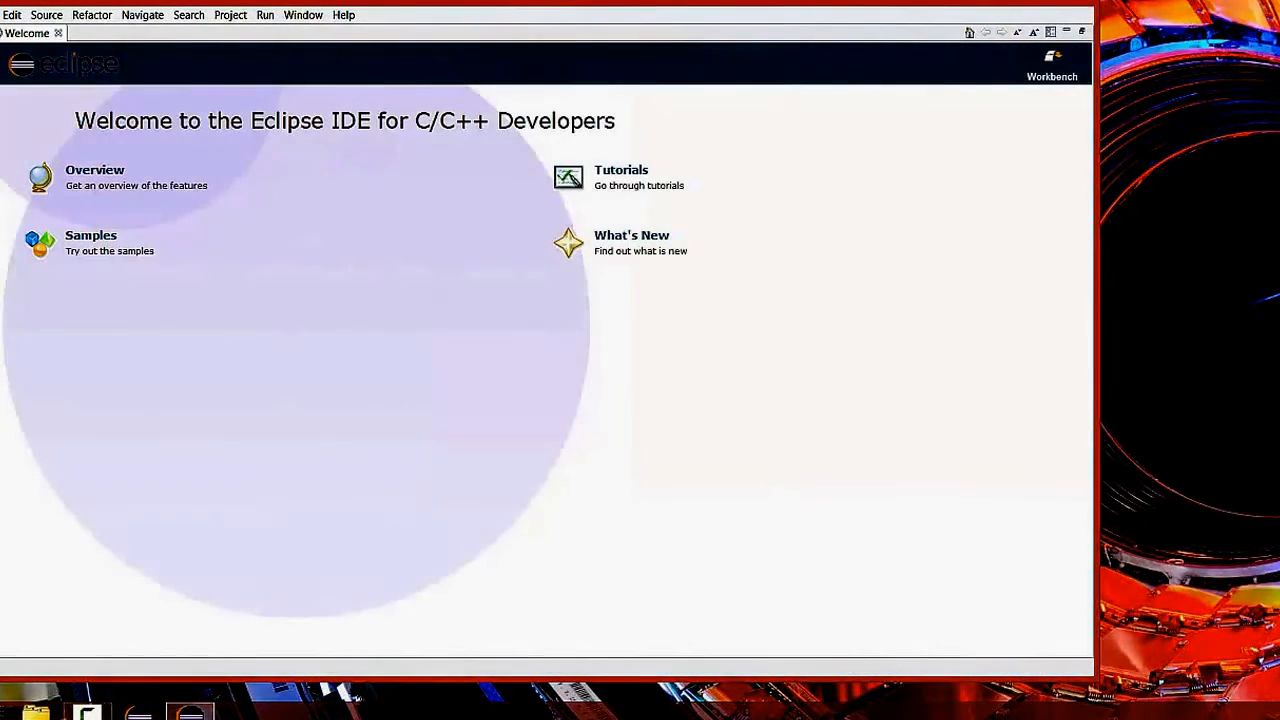
click(58, 33)
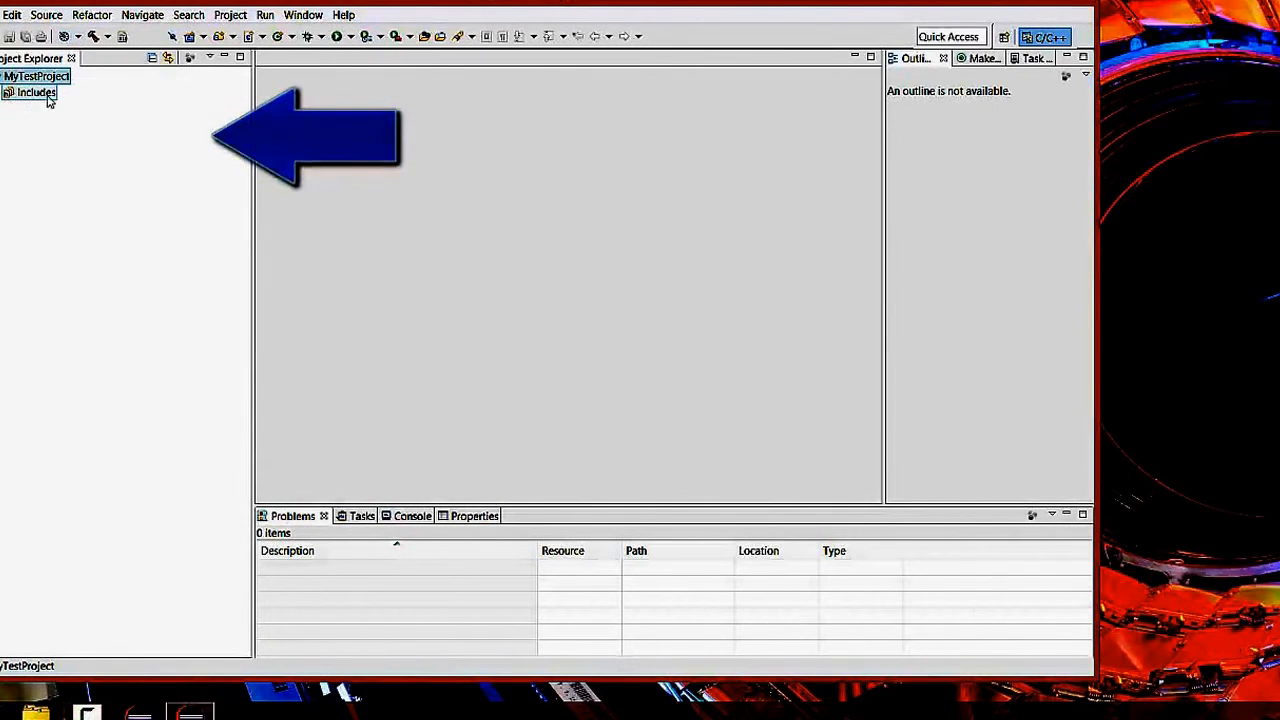
Step: Save the main.cpp code, and build and run MyTestProject
click(4, 93)
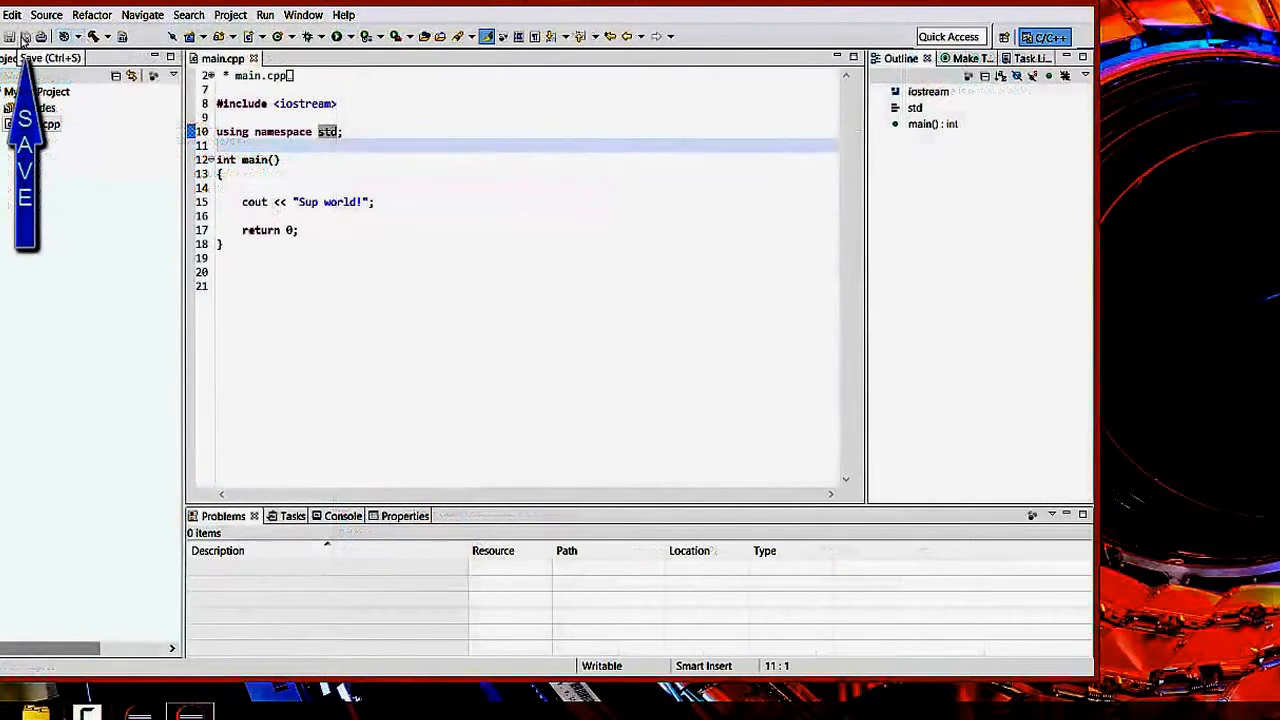
click(27, 38)
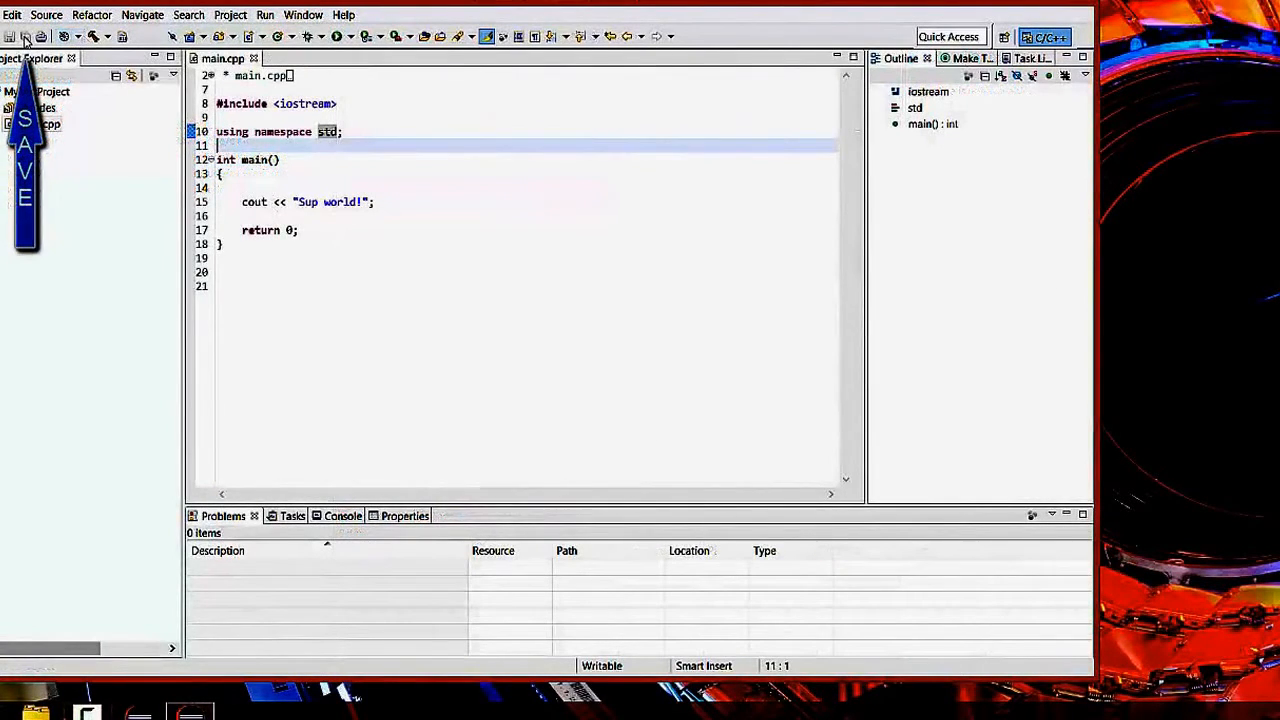
click(95, 37)
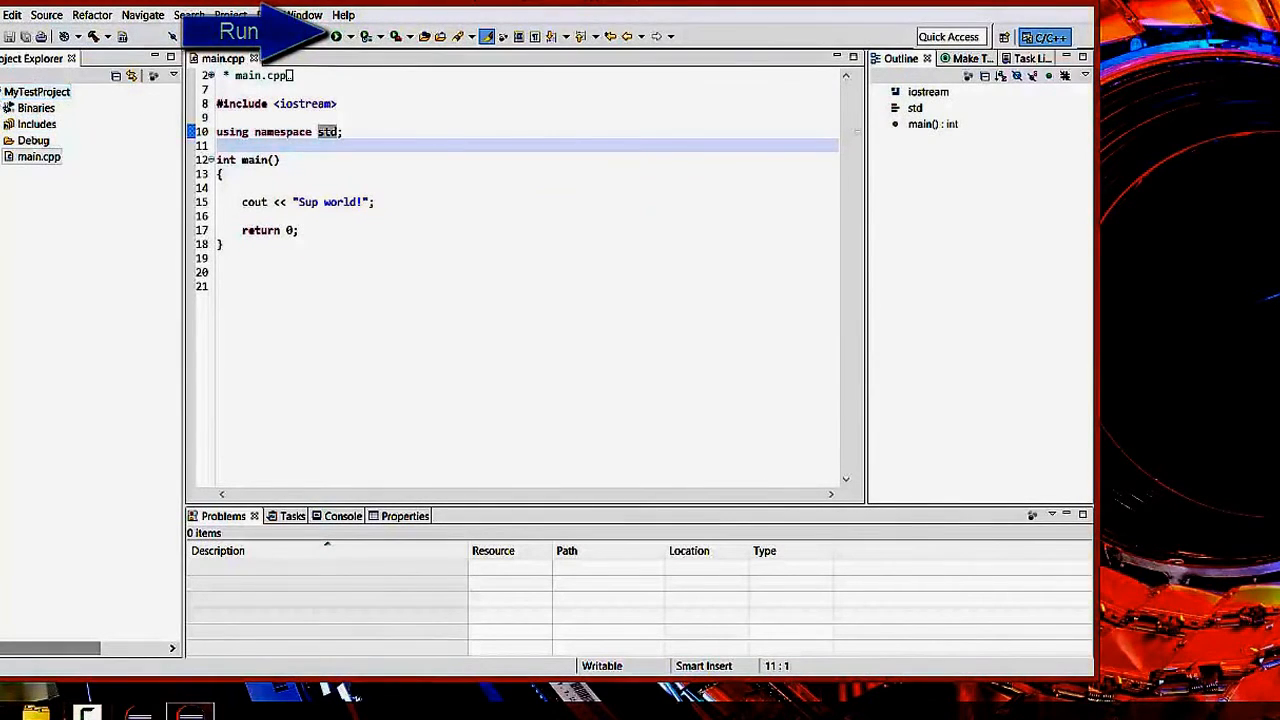
click(337, 37)
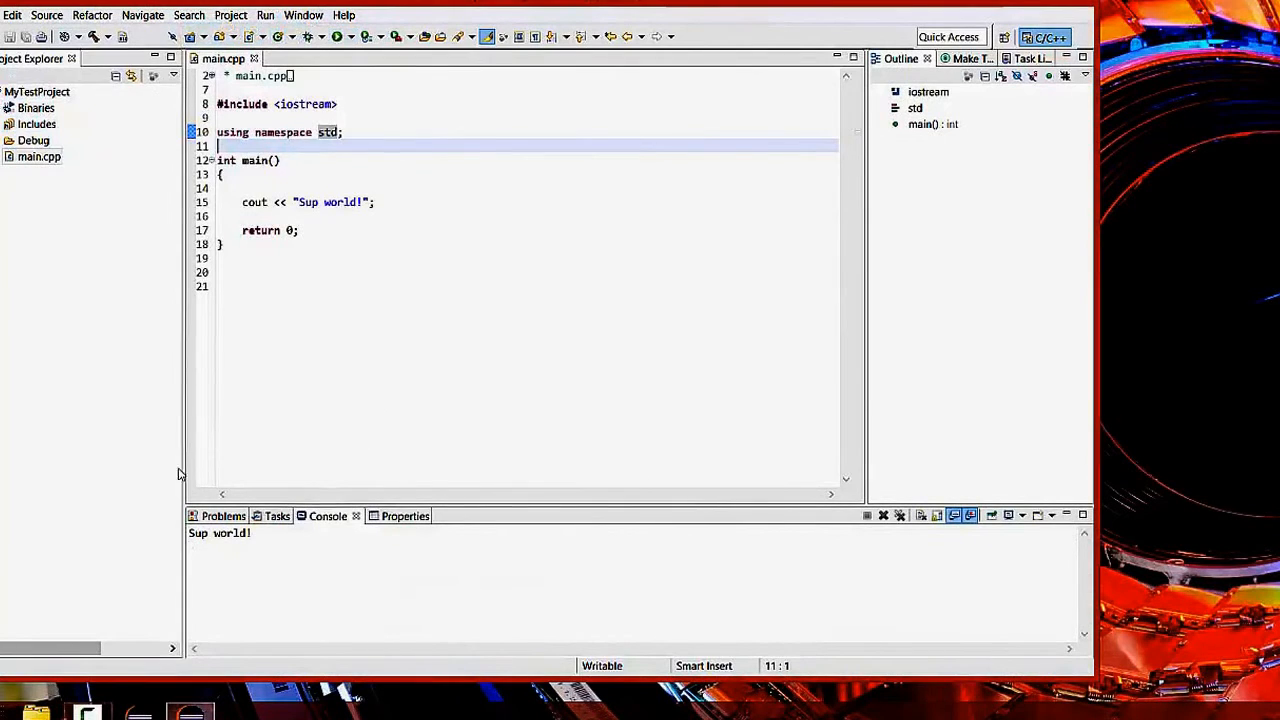